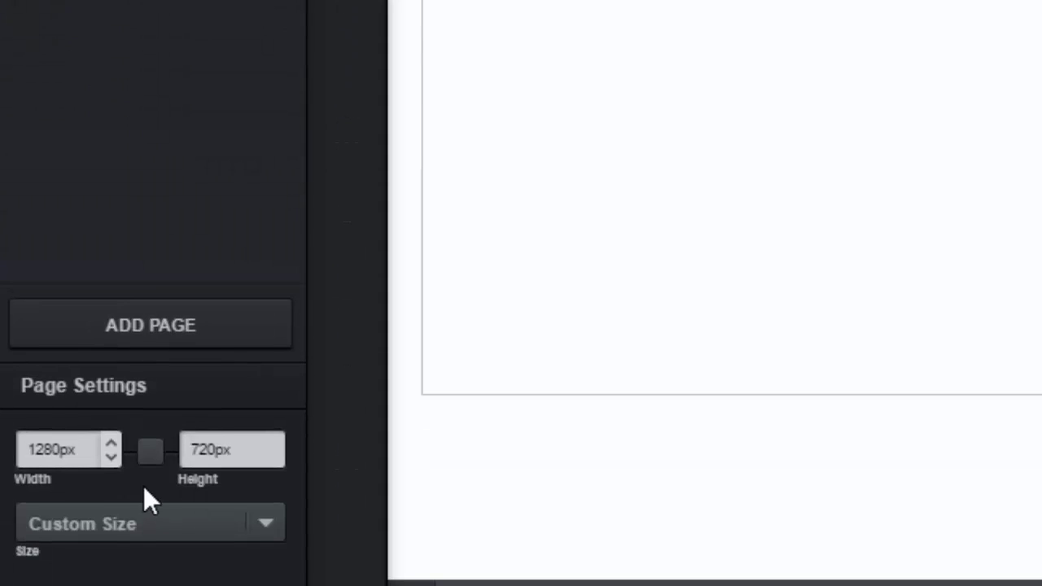
# - Set the page size preset to YouTube Channel, 2560 × 1440 px
pyautogui.click(196, 519)
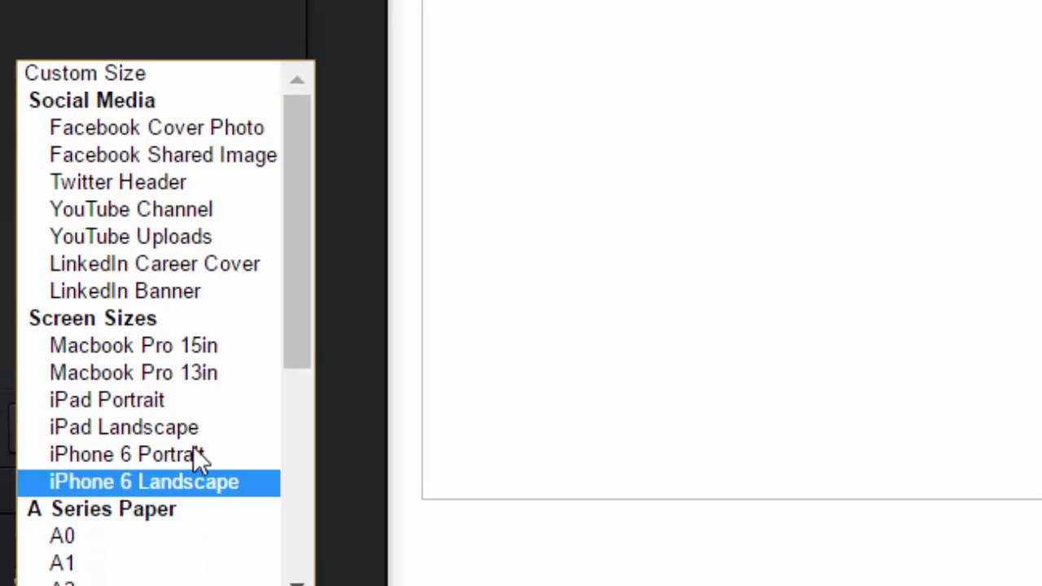
pyautogui.click(118, 253)
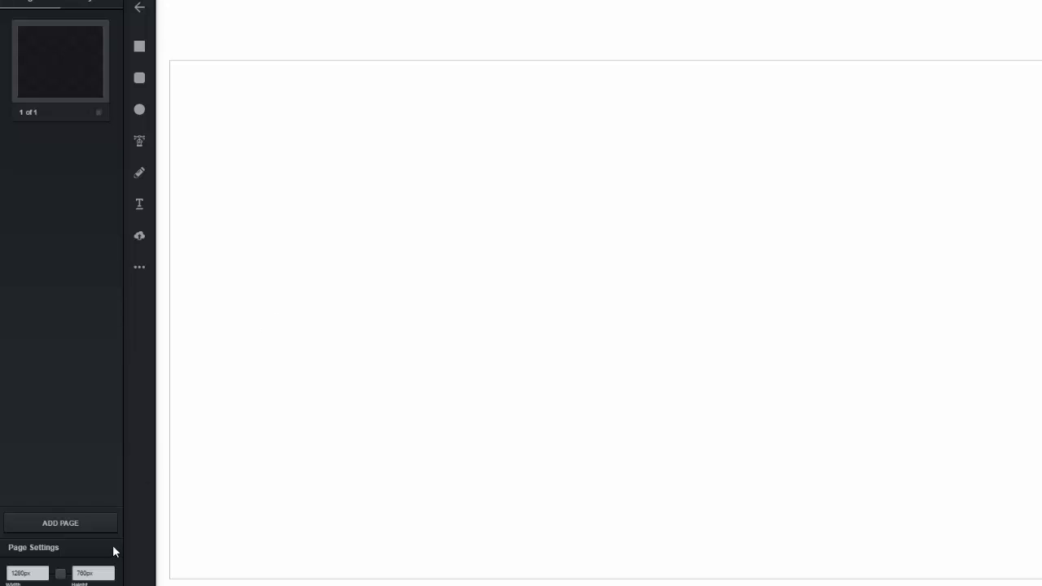
pyautogui.click(60, 584)
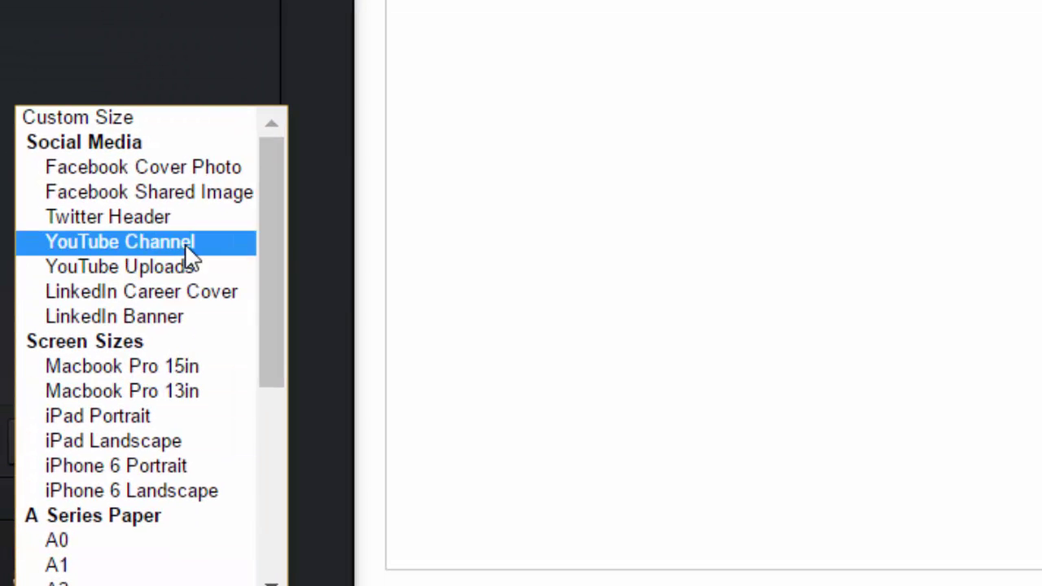
pyautogui.click(185, 249)
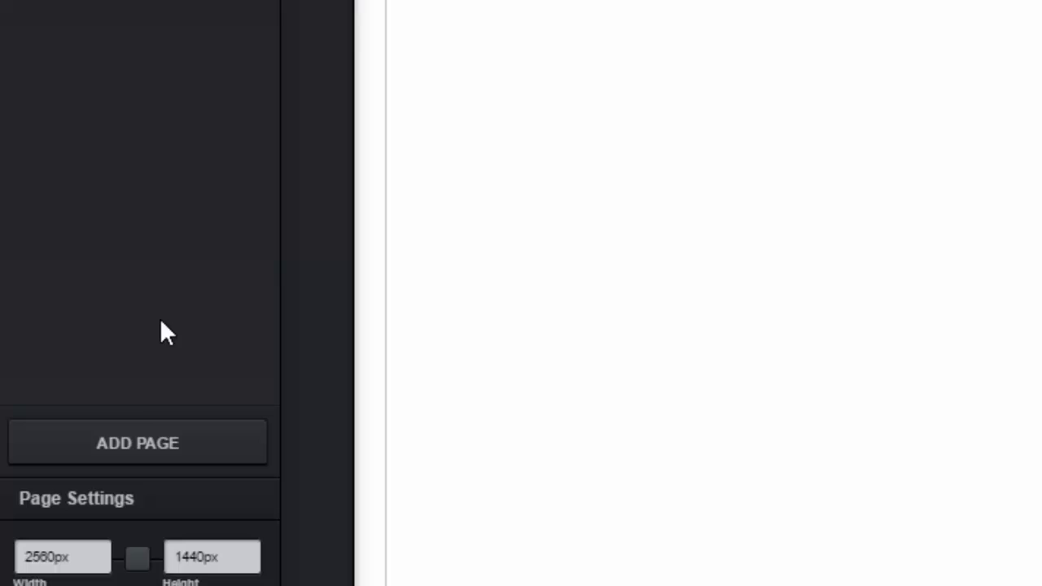
pyautogui.moveTo(67, 558)
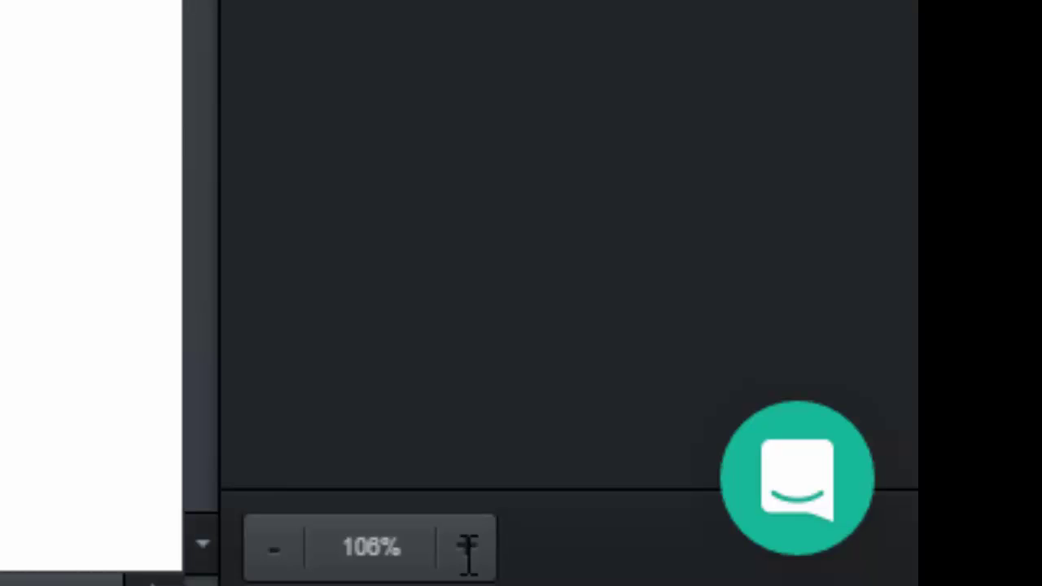
# - Zoom out to 33%, scroll the canvas, then zoom back to 50% to frame the page
pyautogui.click(271, 547)
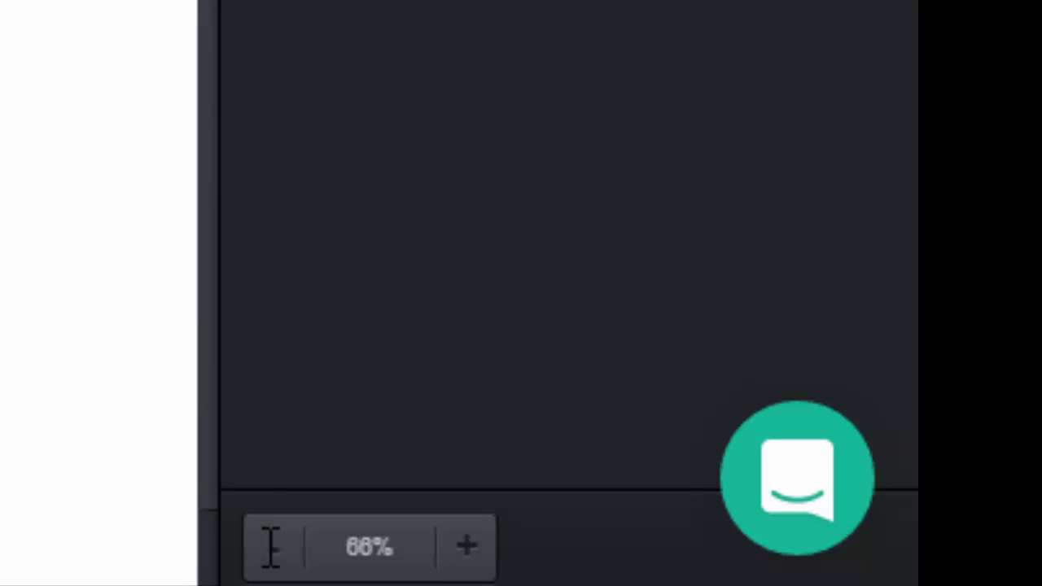
pyautogui.click(271, 547)
pyautogui.click(271, 547)
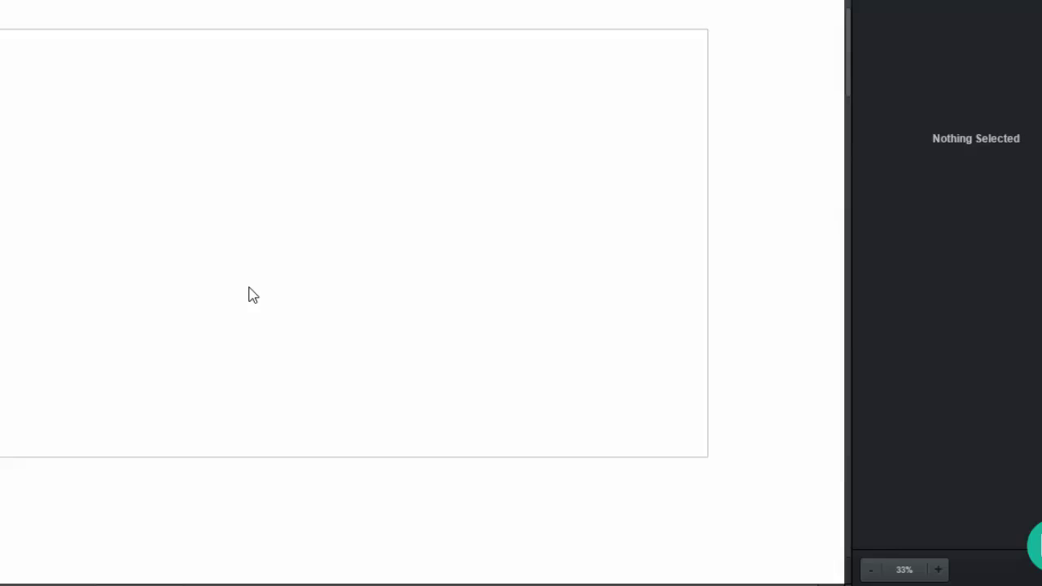
pyautogui.moveTo(279, 582); pyautogui.dragTo(348, 570)
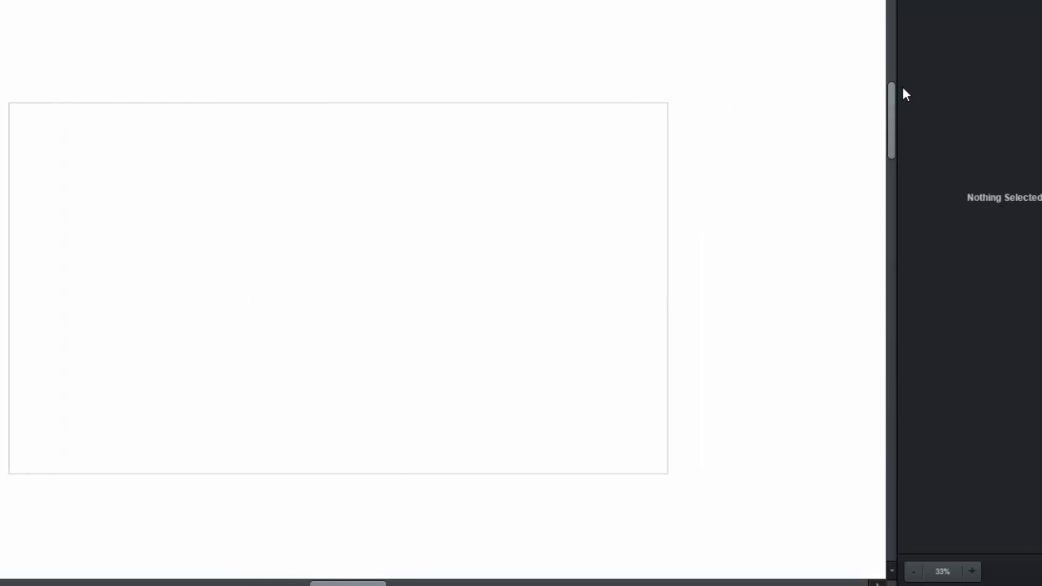
pyautogui.moveTo(890, 105); pyautogui.dragTo(890, 203)
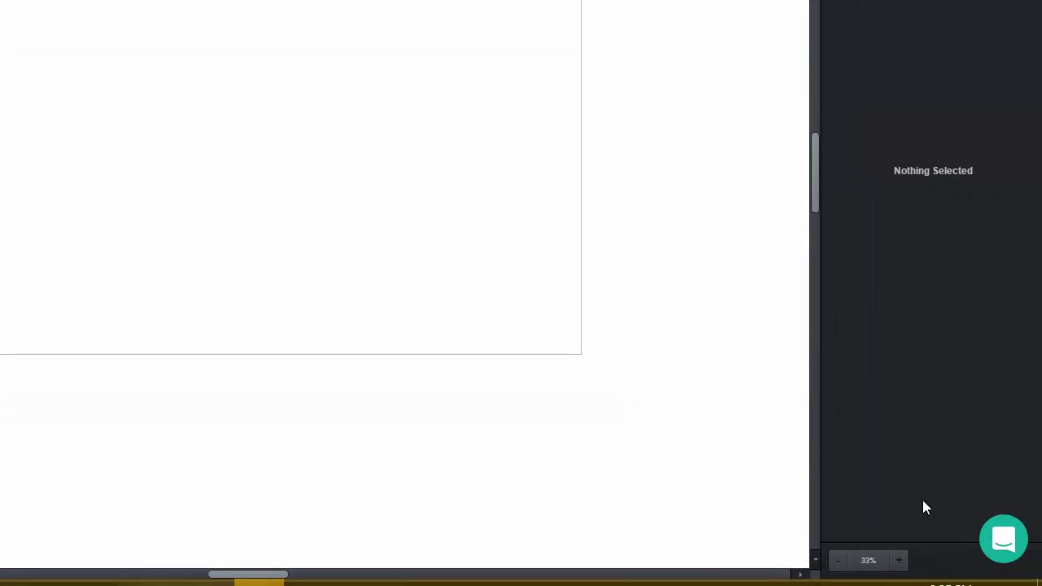
pyautogui.click(899, 560)
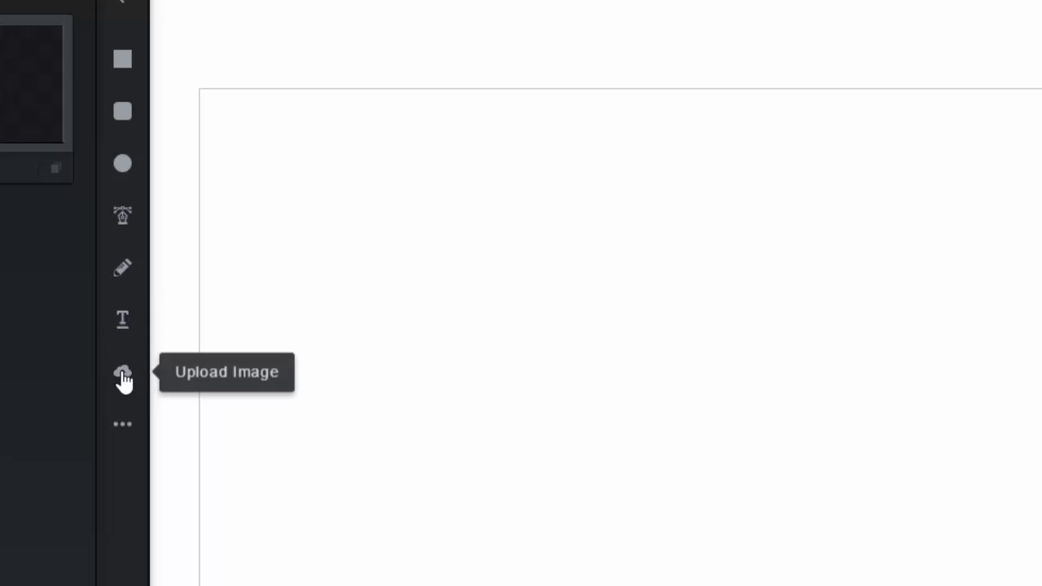
# - Browse the More Shapes flyout without adding anything, then reopen the page-size presets
pyautogui.click(127, 425)
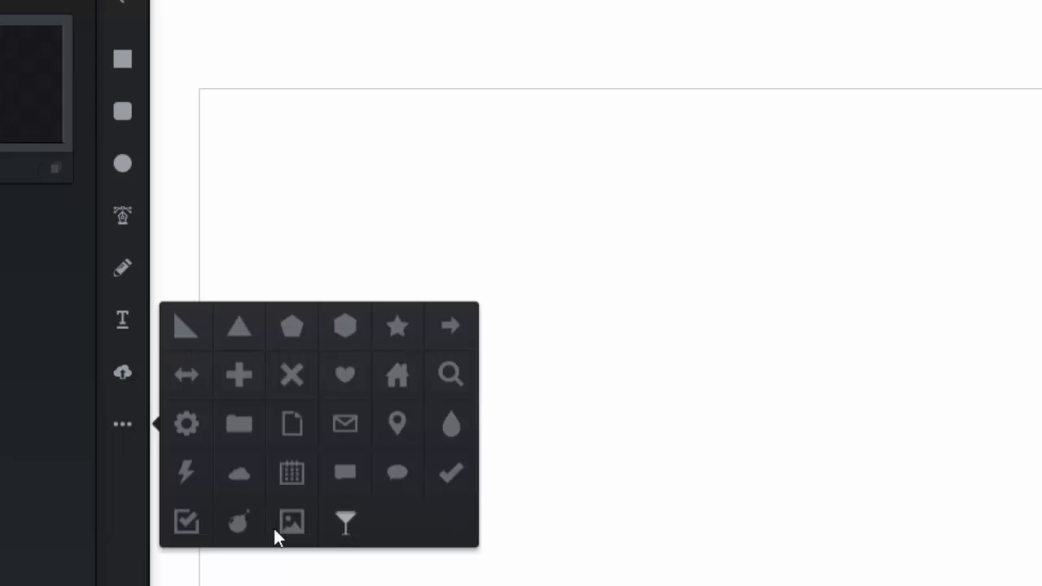
pyautogui.click(53, 536)
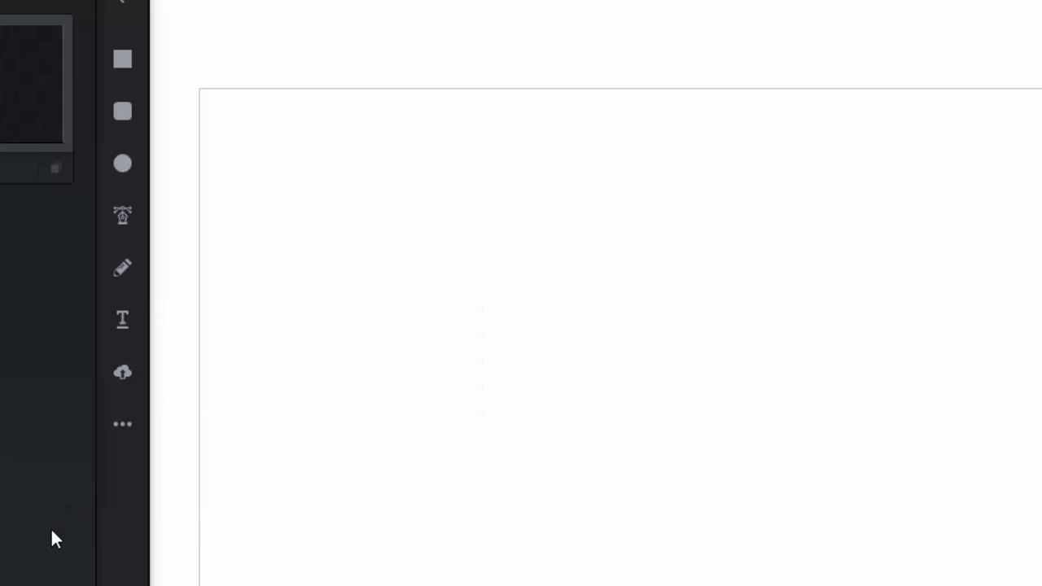
pyautogui.click(82, 535)
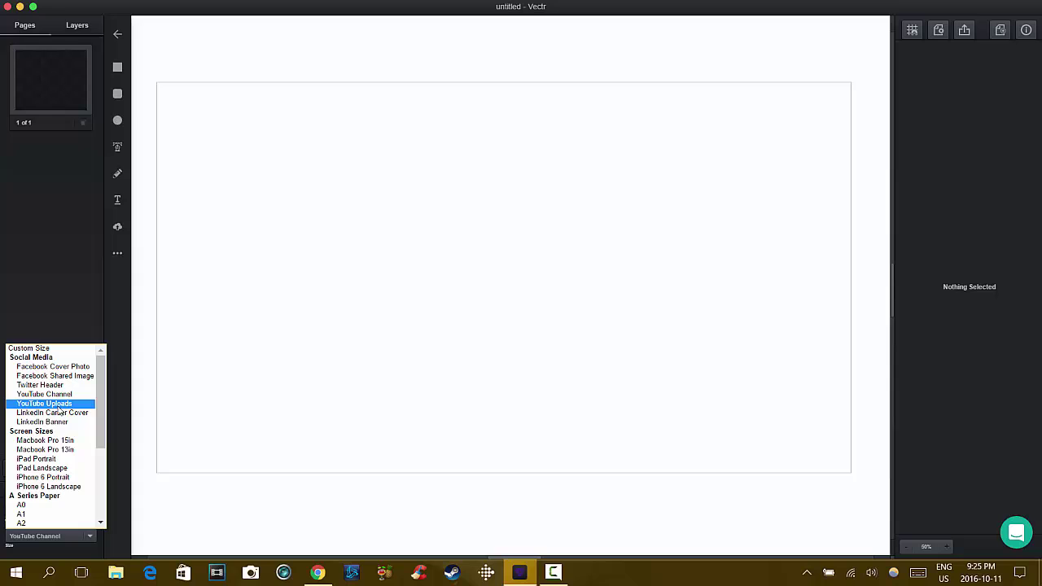
# - Switch the page to YouTube Uploads, 1280 × 720 px, and centre it in view
pyautogui.click(57, 404)
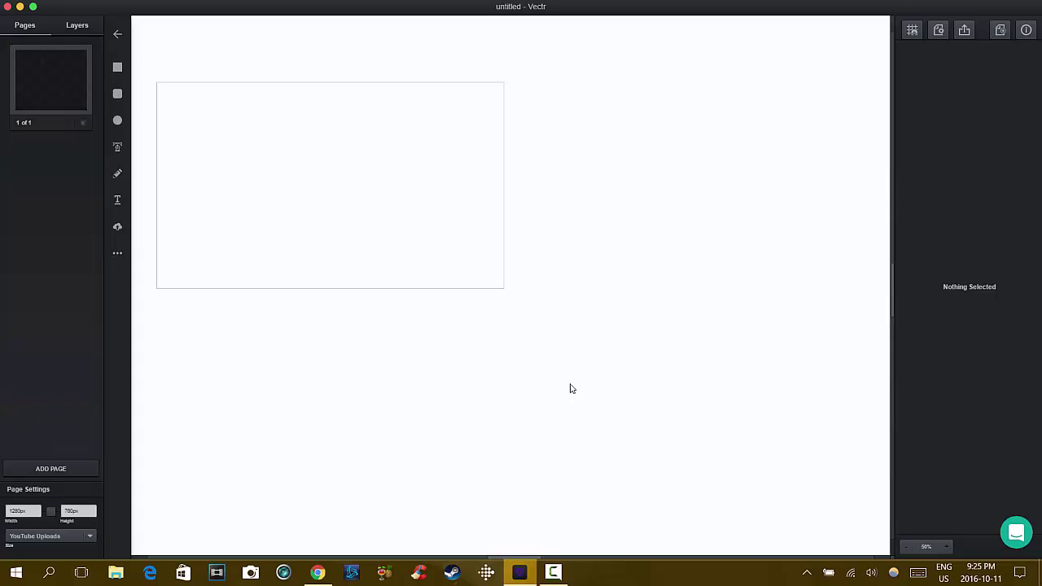
pyautogui.click(946, 546)
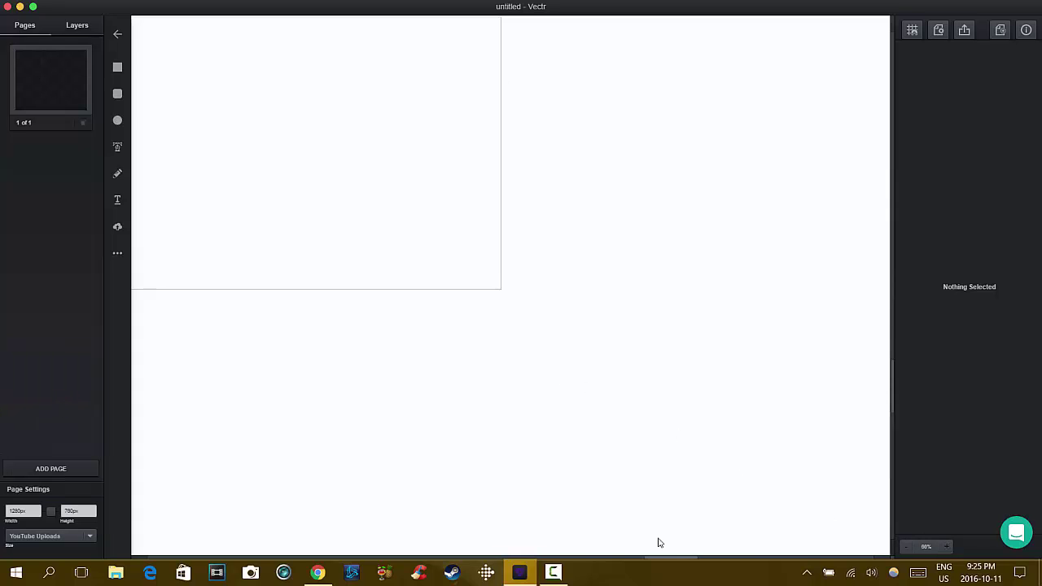
pyautogui.moveTo(657, 558); pyautogui.dragTo(537, 549)
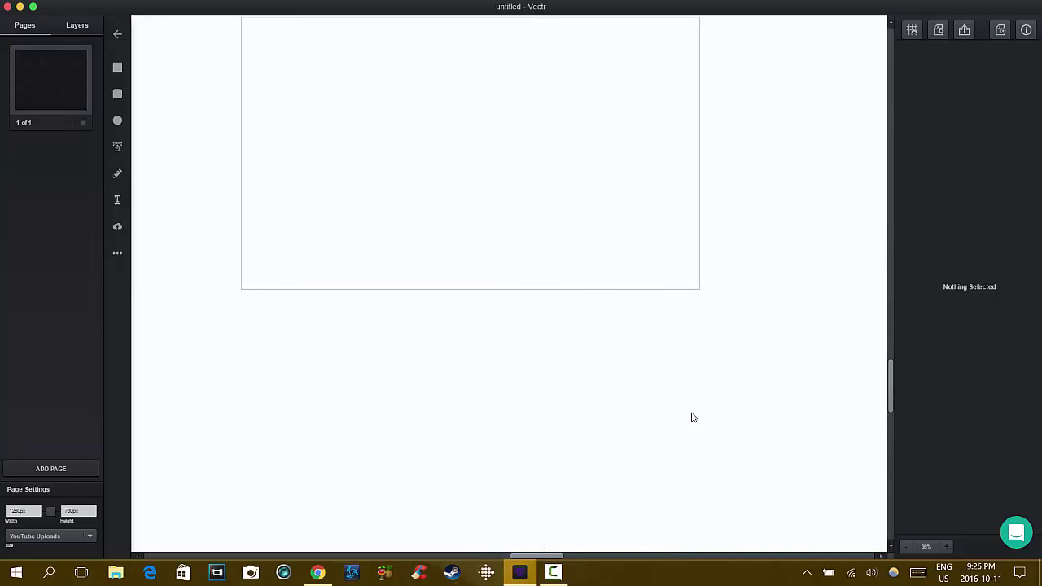
pyautogui.moveTo(888, 396); pyautogui.dragTo(889, 291)
pyautogui.moveTo(537, 558); pyautogui.dragTo(514, 559)
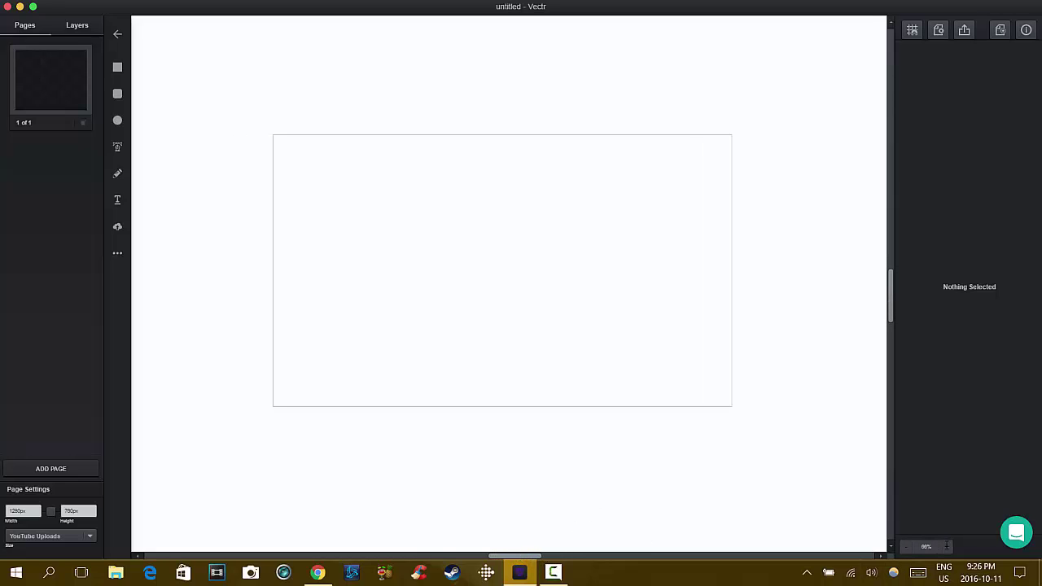
pyautogui.scroll(2, 472, 227)
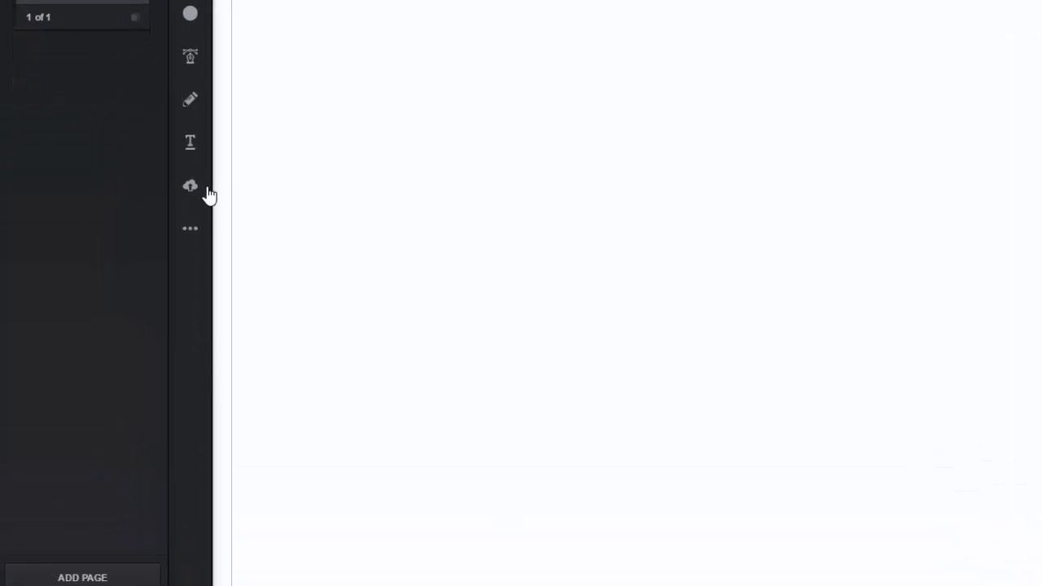
# - Insert Pen-Pineapple-1052x591.png from Pictures > Saved Pictures onto the page
pyautogui.click(241, 167)
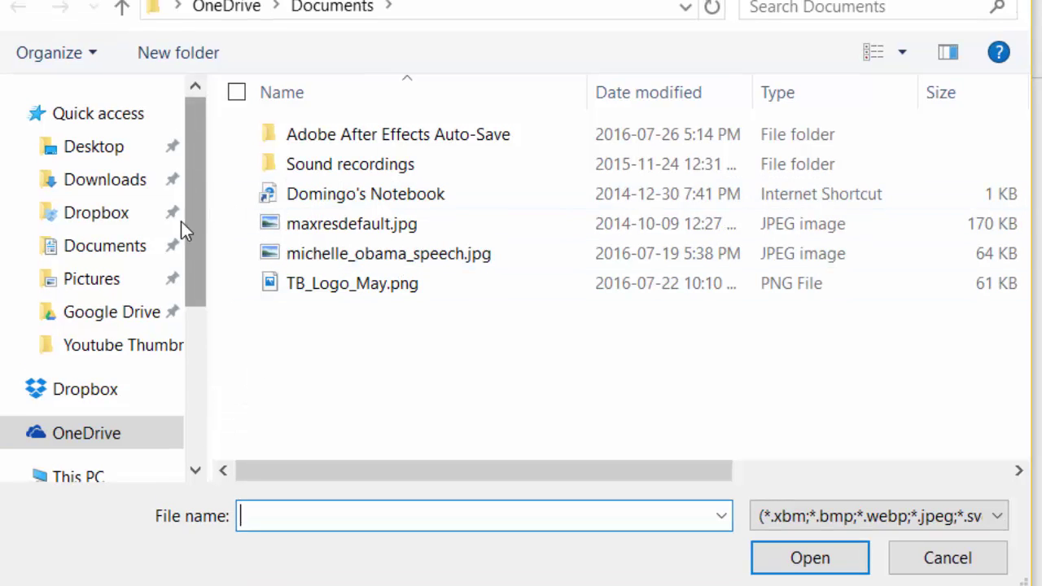
pyautogui.click(112, 286)
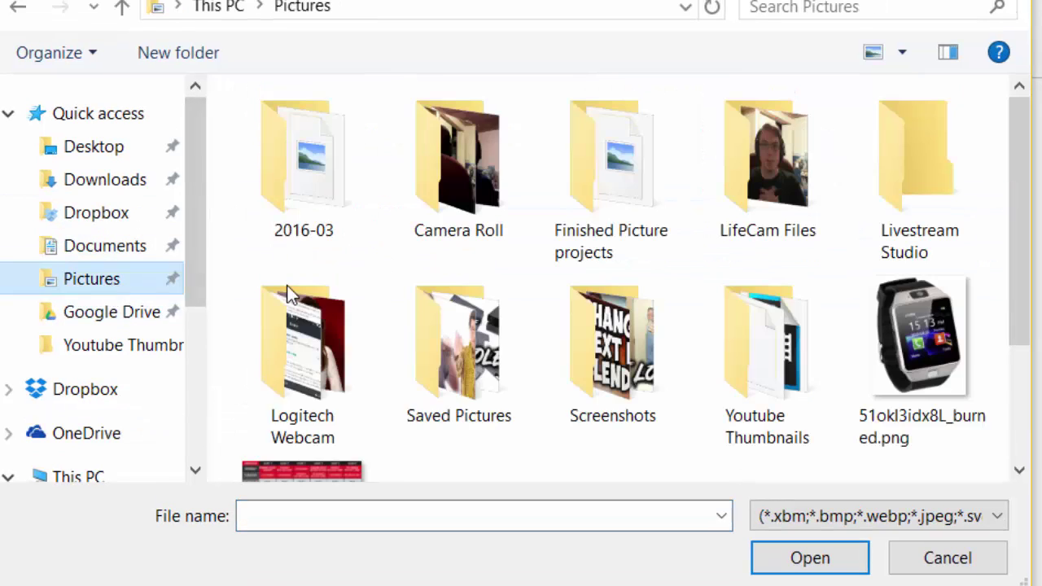
pyautogui.doubleClick(482, 379)
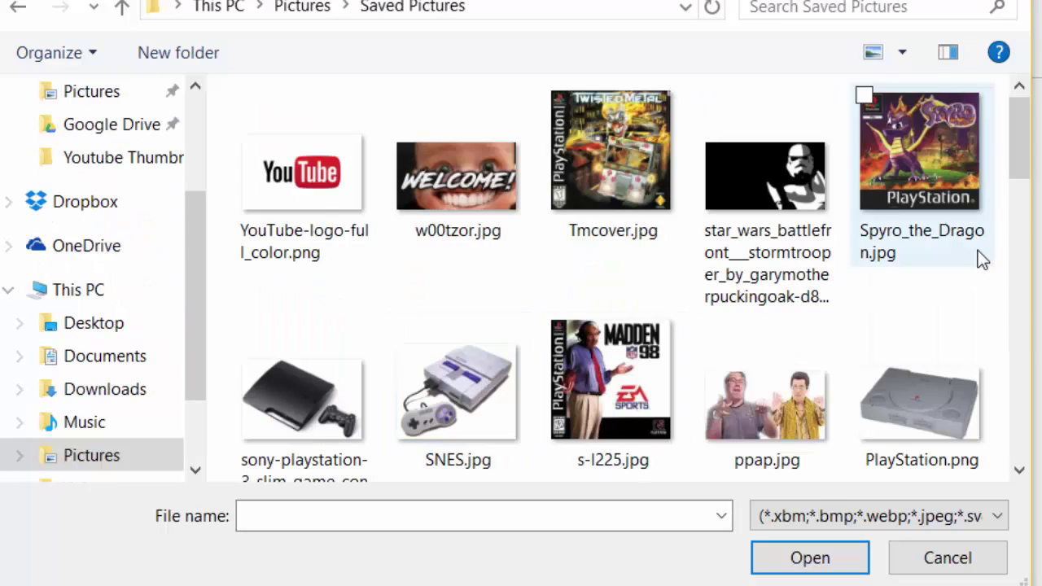
pyautogui.moveTo(1012, 155); pyautogui.dragTo(1017, 210)
pyautogui.scroll(-3, 1017, 210)
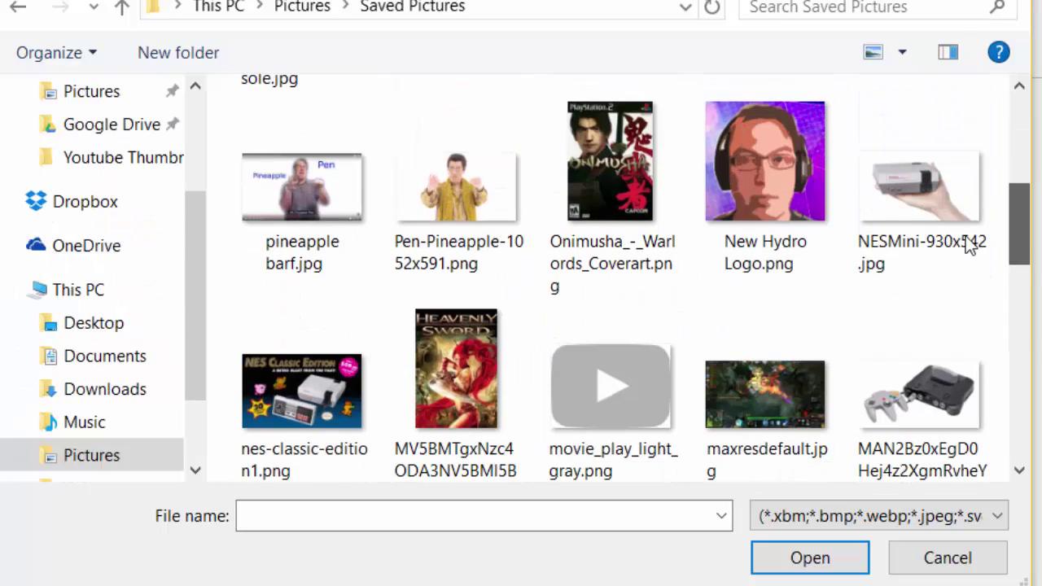
pyautogui.doubleClick(429, 221)
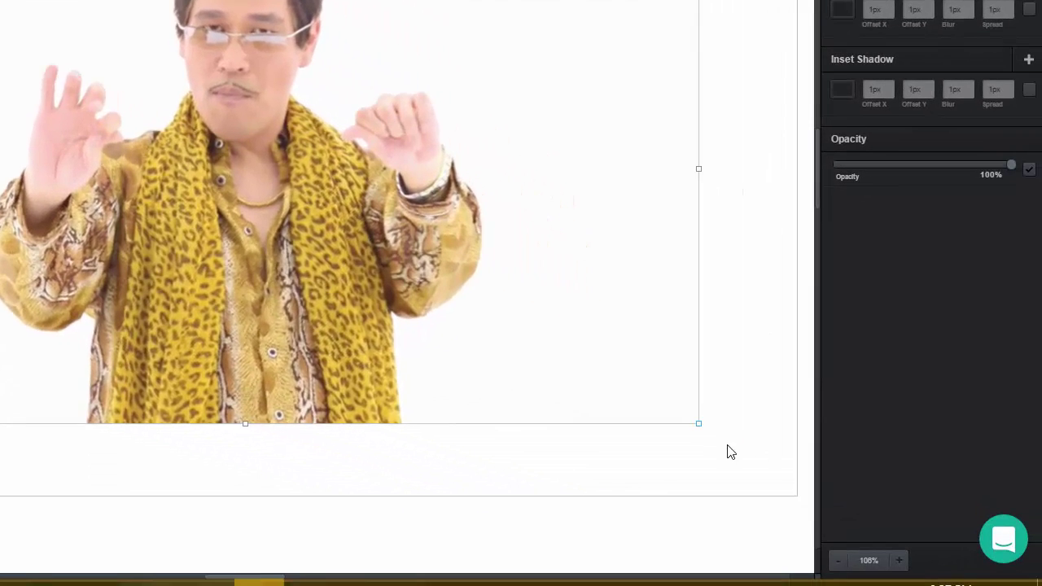
# - Enlarge the Pen-Pineapple photo toward the bottom-right so it covers the page's right side
pyautogui.moveTo(942, 519); pyautogui.dragTo(1027, 577)
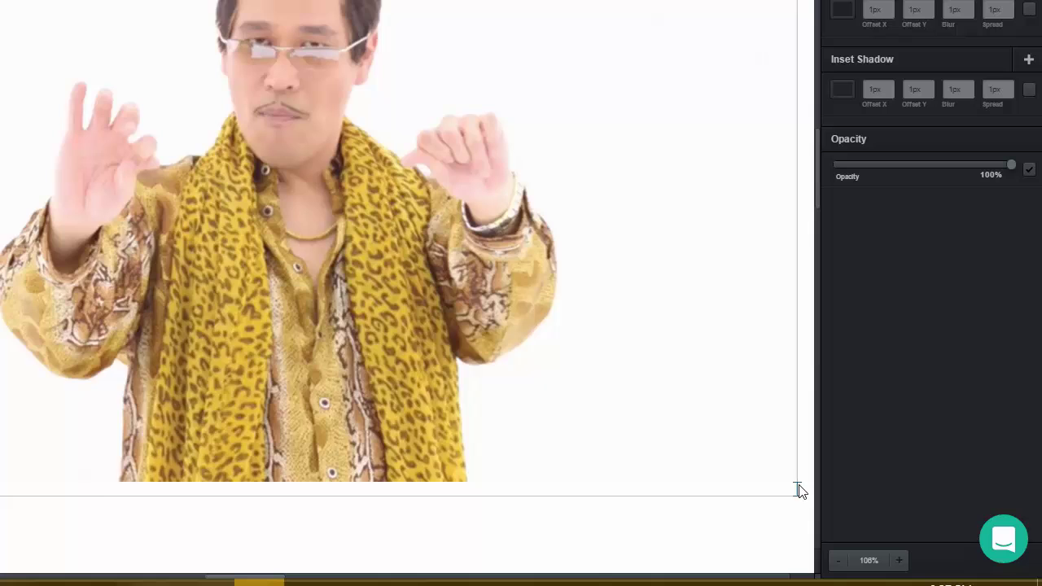
pyautogui.moveTo(797, 488); pyautogui.dragTo(816, 499)
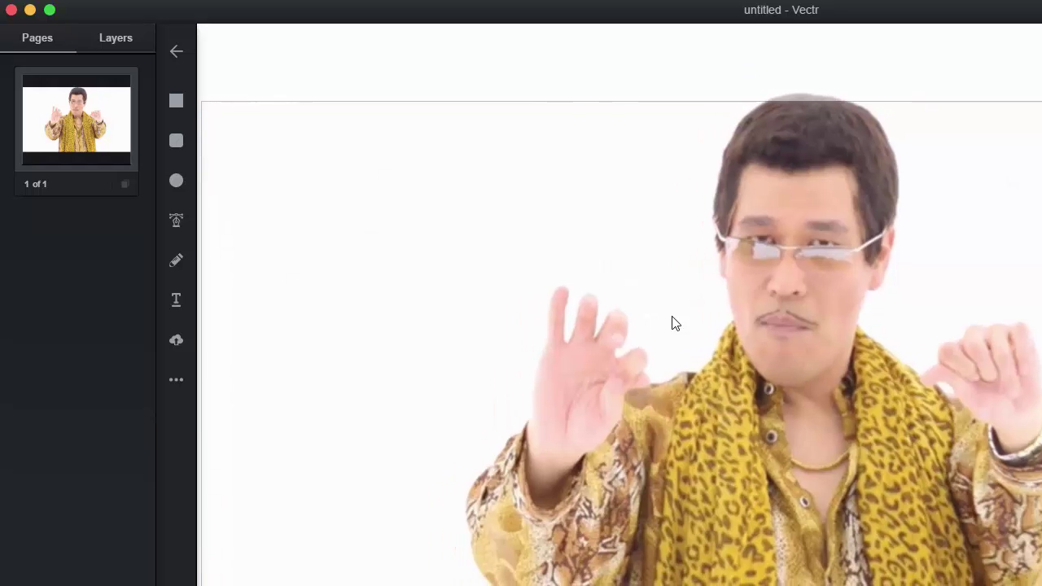
pyautogui.click(572, 376)
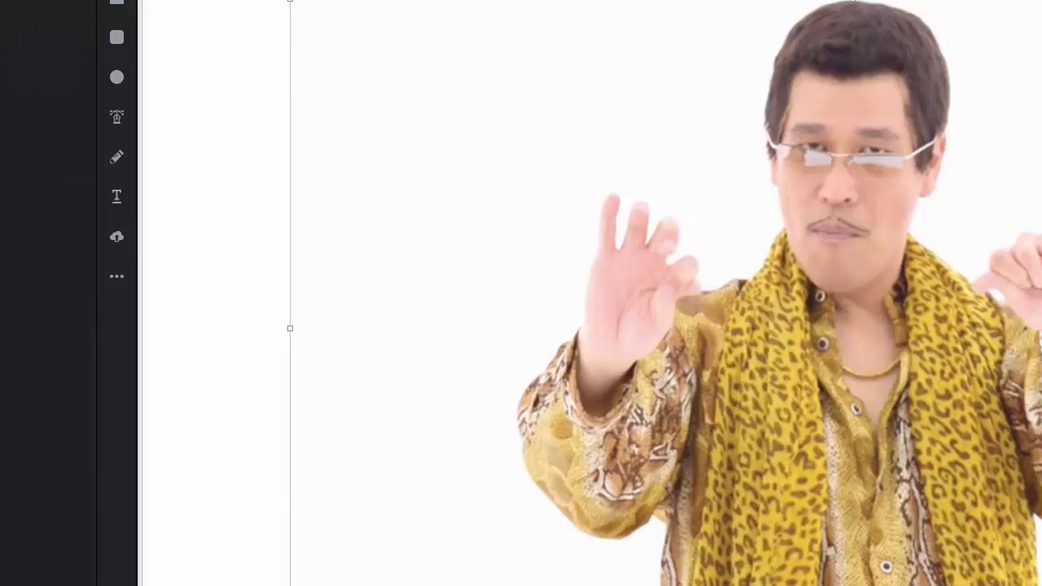
# - Upload New Hydro Logo.png, the cartoon headshot, onto the page
pyautogui.click(118, 239)
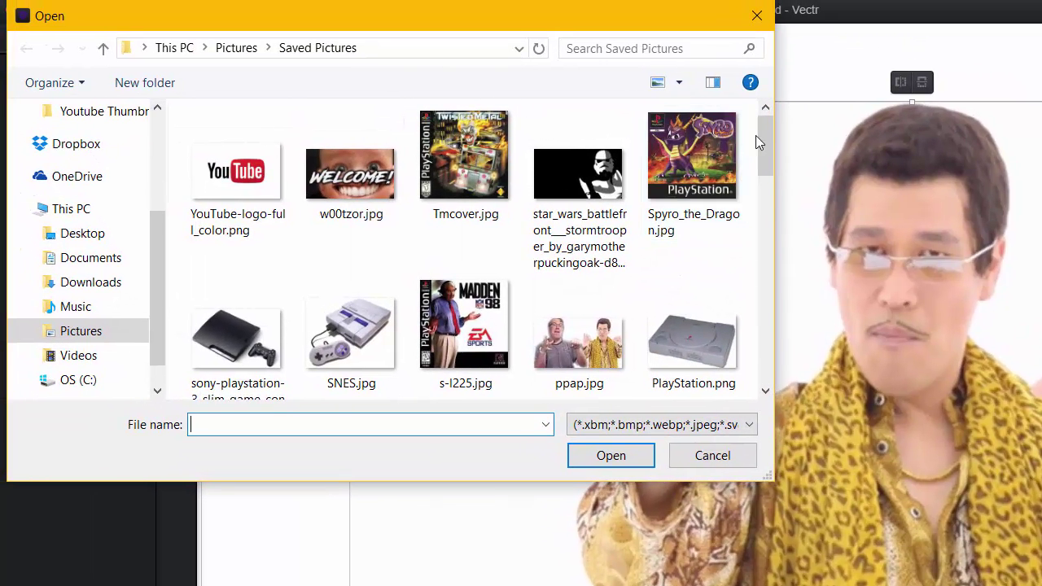
pyautogui.moveTo(744, 115); pyautogui.dragTo(762, 195)
pyautogui.click(575, 220)
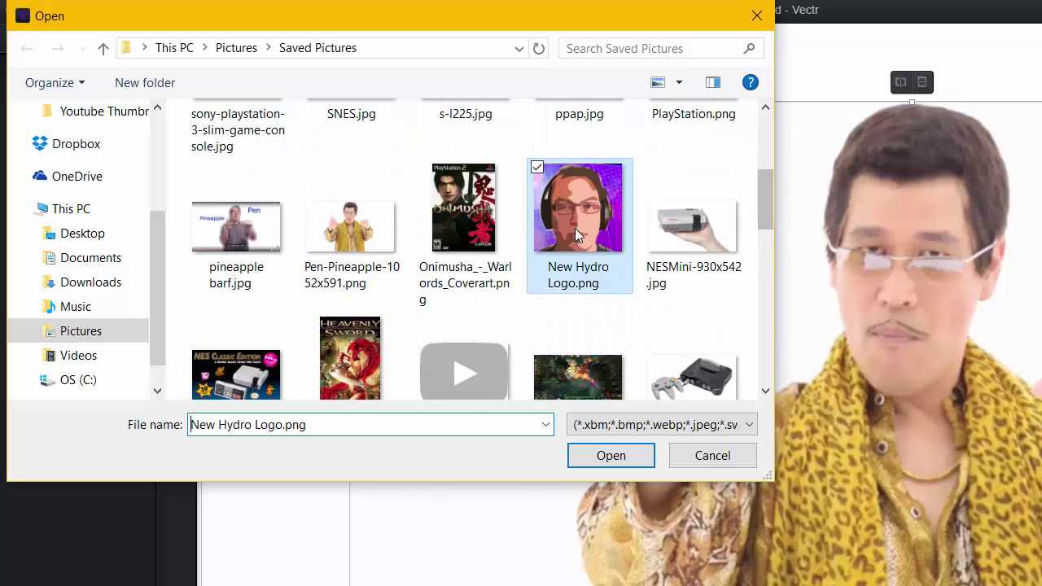
pyautogui.click(631, 455)
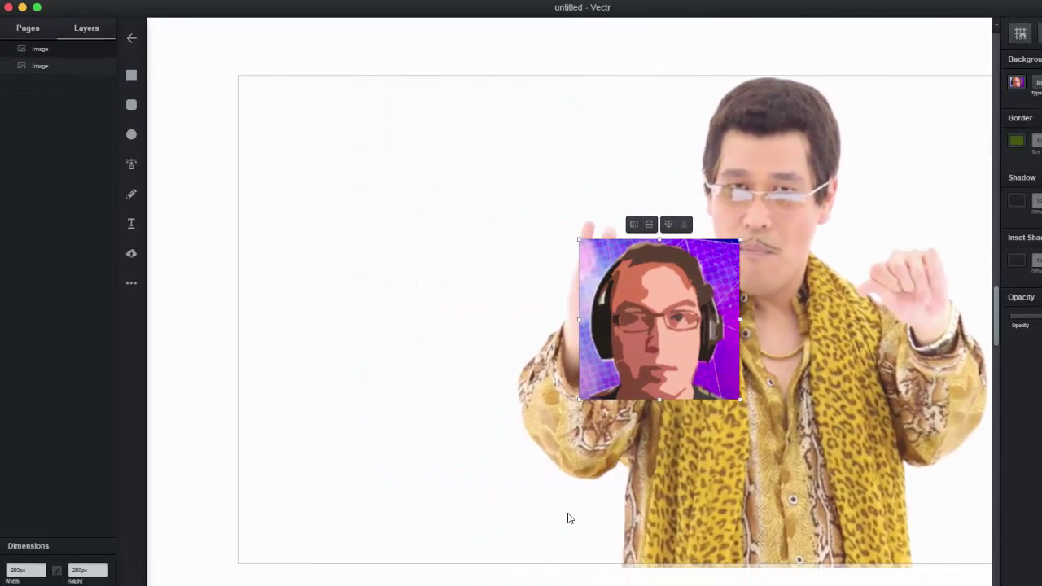
# - Move and enlarge the headshot over the left half, trimming the photo's left edge to uncover it
pyautogui.moveTo(660, 384); pyautogui.dragTo(507, 432)
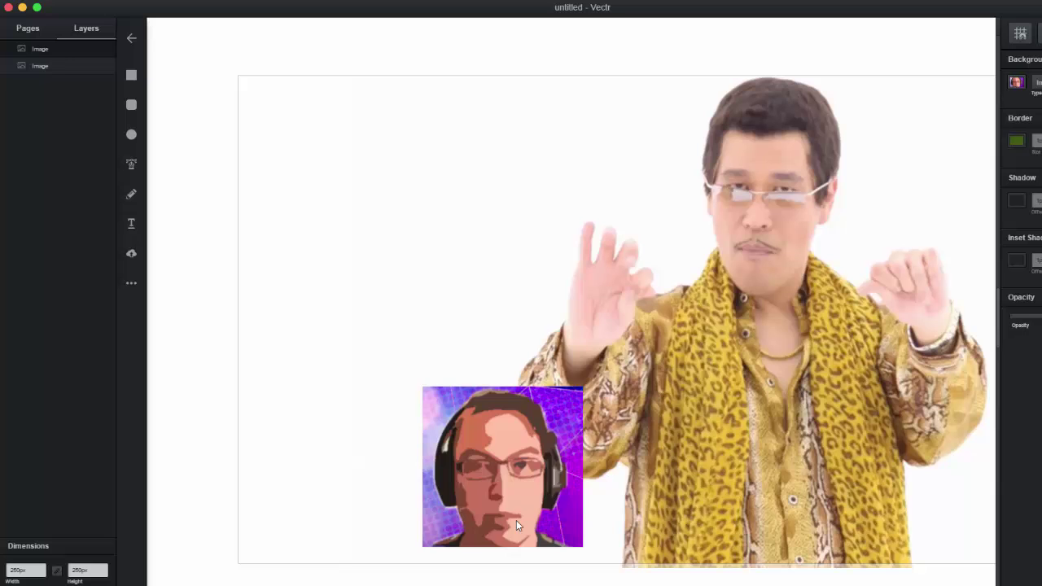
pyautogui.moveTo(516, 525); pyautogui.dragTo(560, 530)
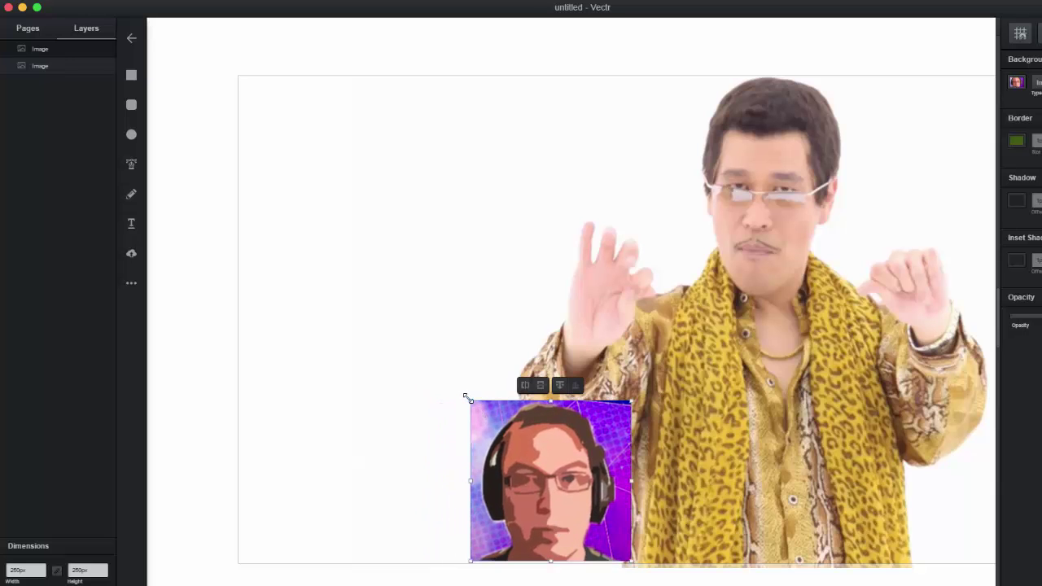
pyautogui.moveTo(465, 400); pyautogui.dragTo(237, 74)
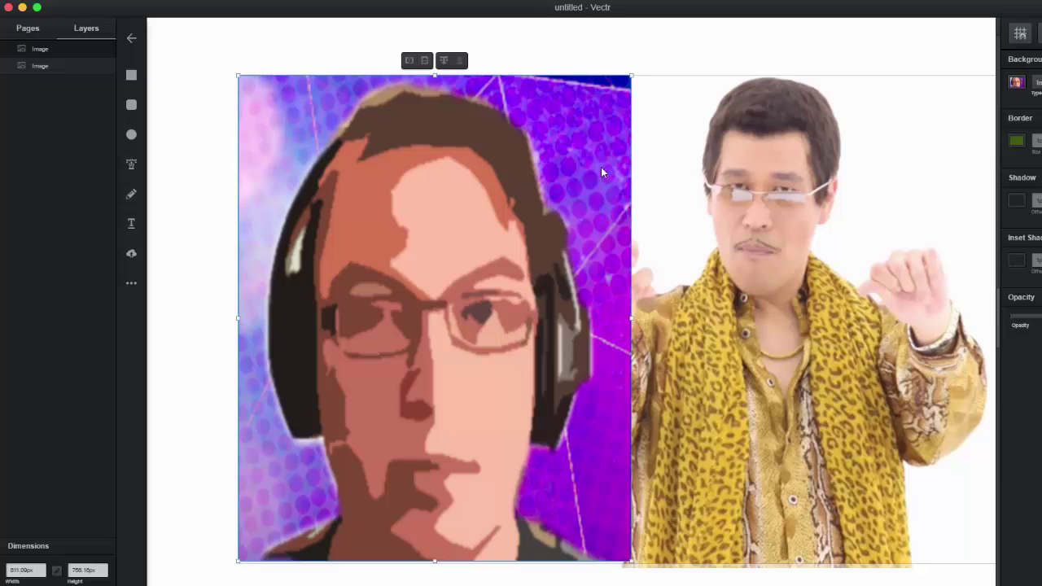
pyautogui.moveTo(632, 75); pyautogui.dragTo(684, 77)
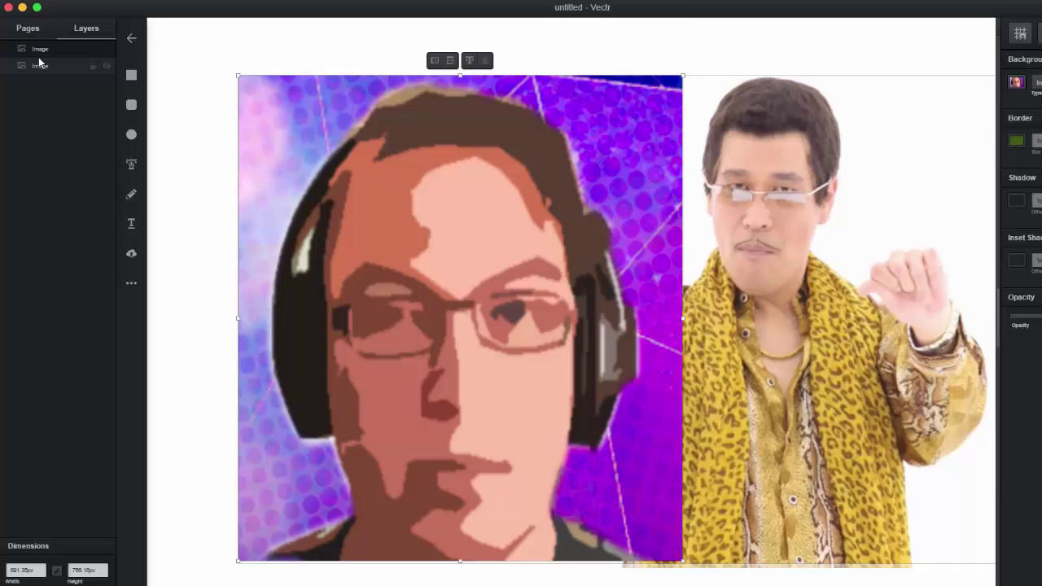
pyautogui.moveTo(38, 57); pyautogui.dragTo(38, 46)
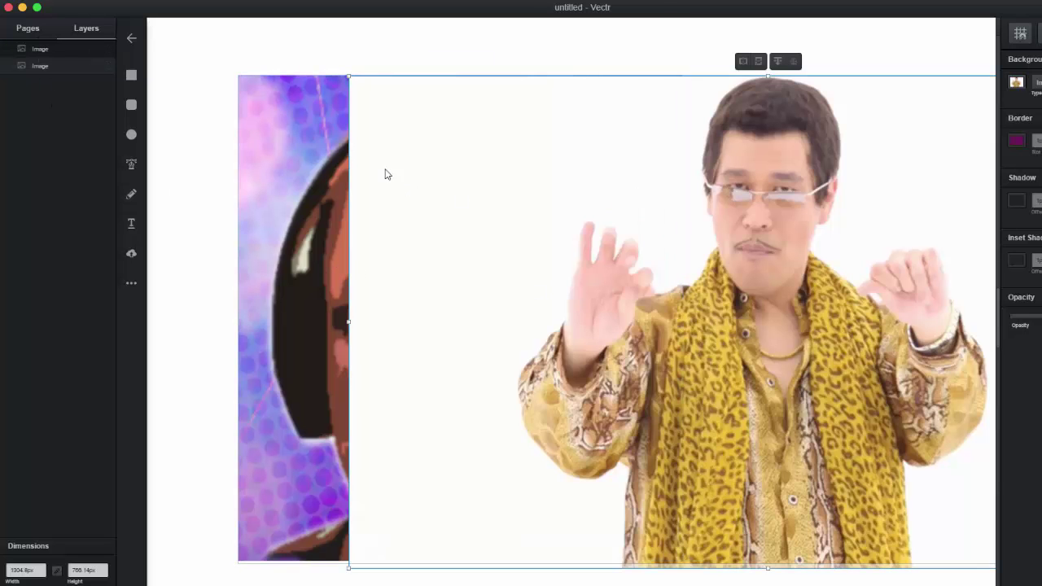
pyautogui.moveTo(348, 76); pyautogui.dragTo(611, 75)
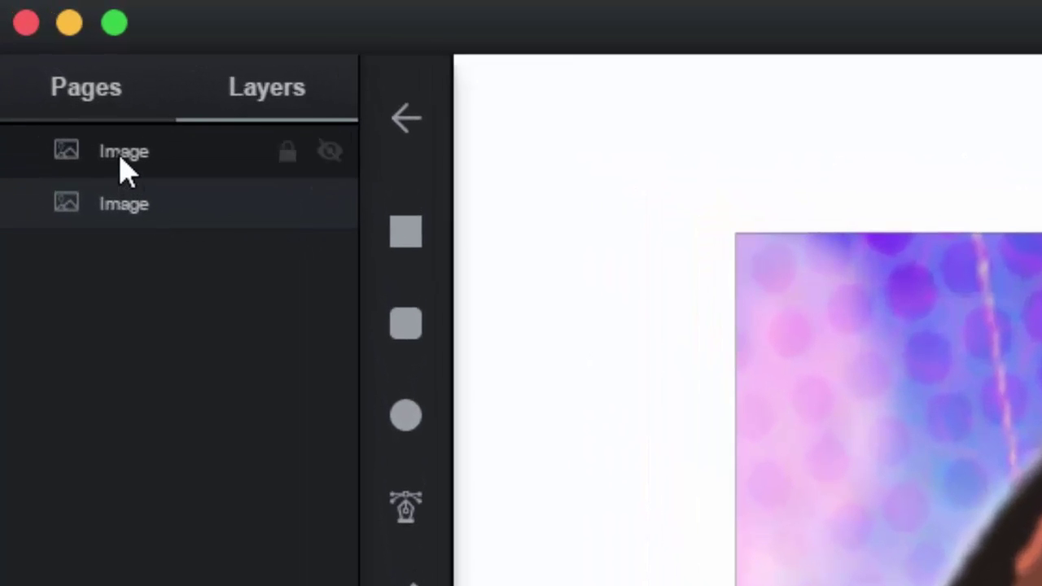
# - Reorder the Layers panel so the headshot image sits above the photo layer
pyautogui.rightClick(77, 99)
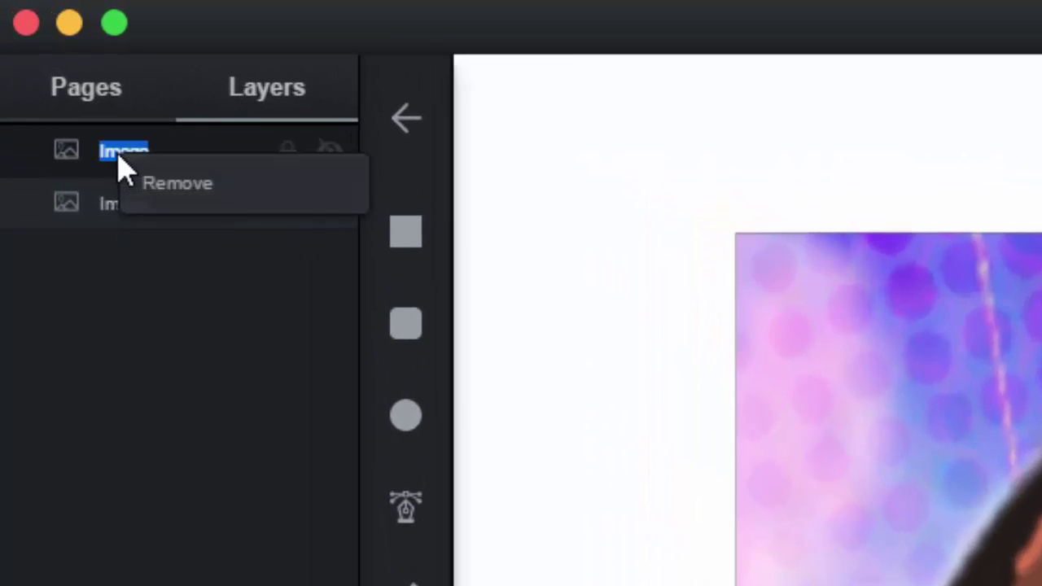
pyautogui.click(130, 334)
pyautogui.moveTo(120, 159); pyautogui.dragTo(120, 244)
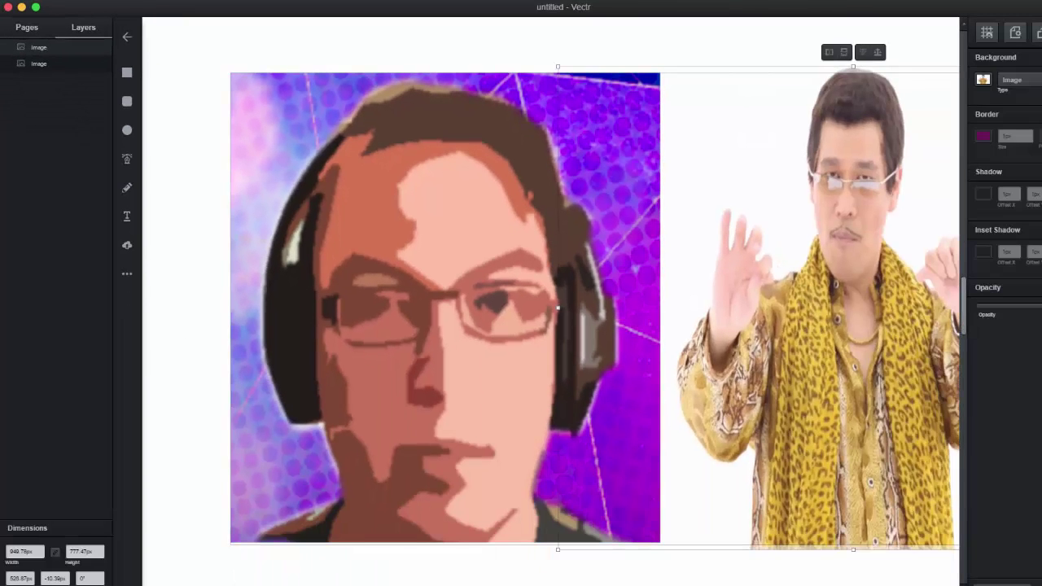
pyautogui.hscroll(3, 556, 307)
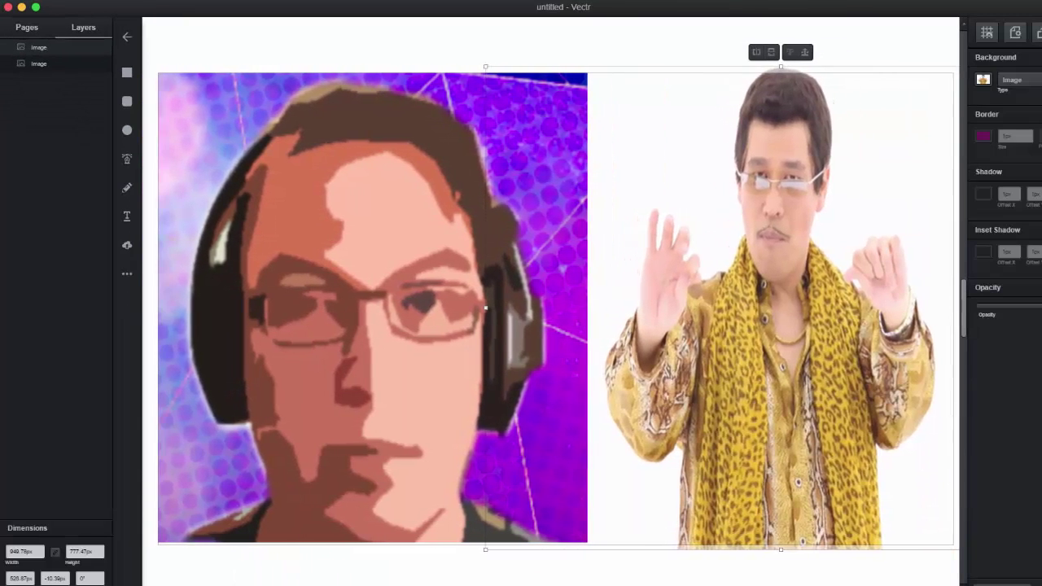
pyautogui.hscroll(1, 557, 308)
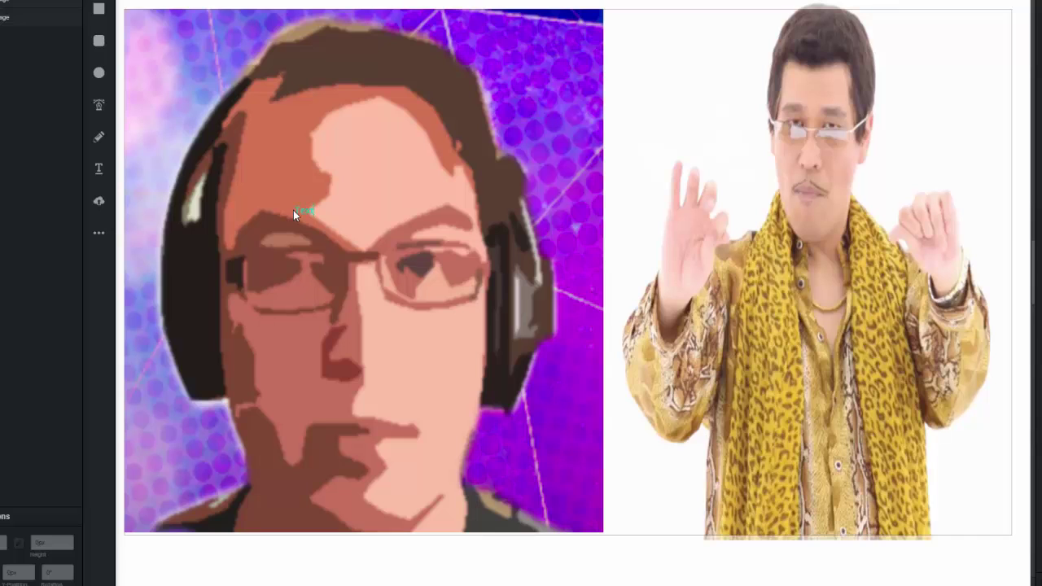
# - Add a 'Text' label and stretch it into large teal letters spanning both images
pyautogui.click(305, 212)
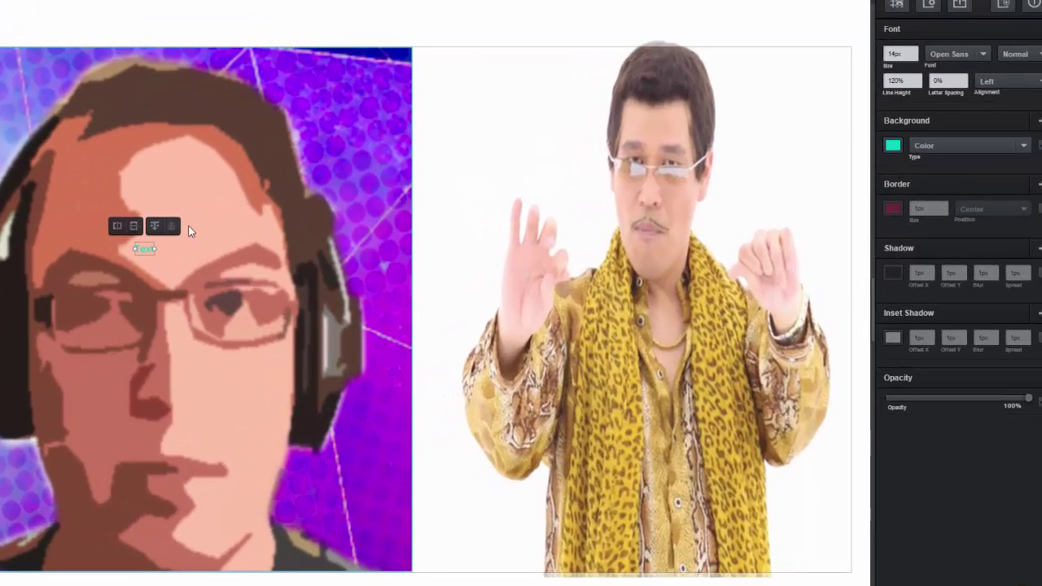
pyautogui.moveTo(153, 247); pyautogui.dragTo(565, 261)
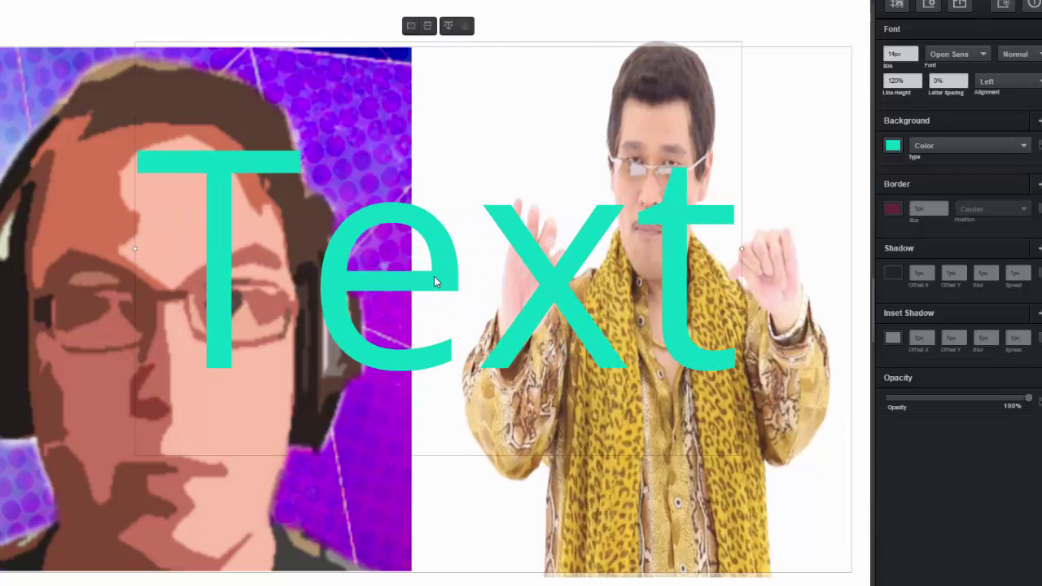
pyautogui.moveTo(435, 281); pyautogui.dragTo(391, 319)
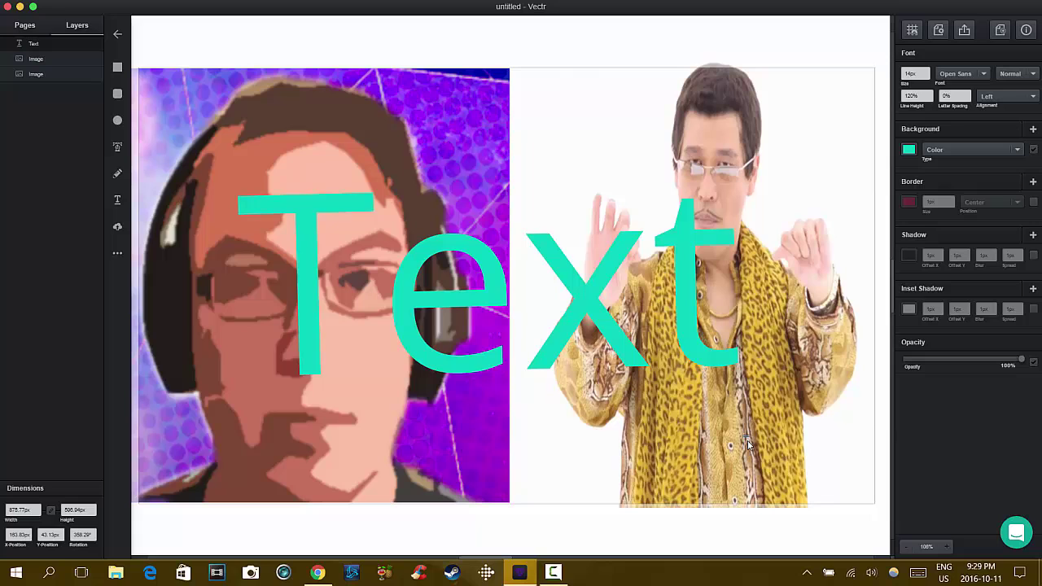
pyautogui.hotkey('ctrl', 'z')
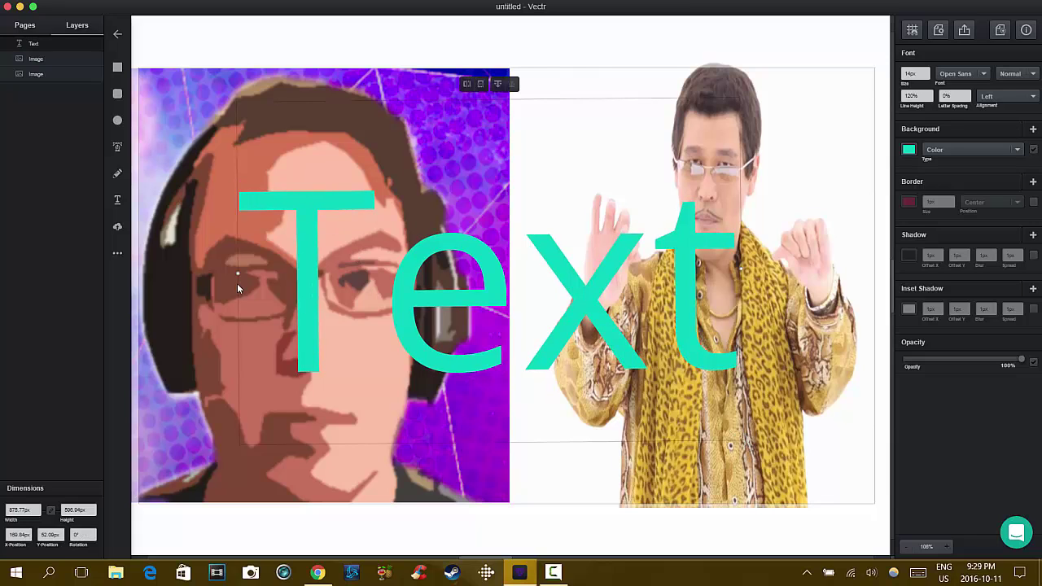
pyautogui.moveTo(238, 273); pyautogui.dragTo(651, 277)
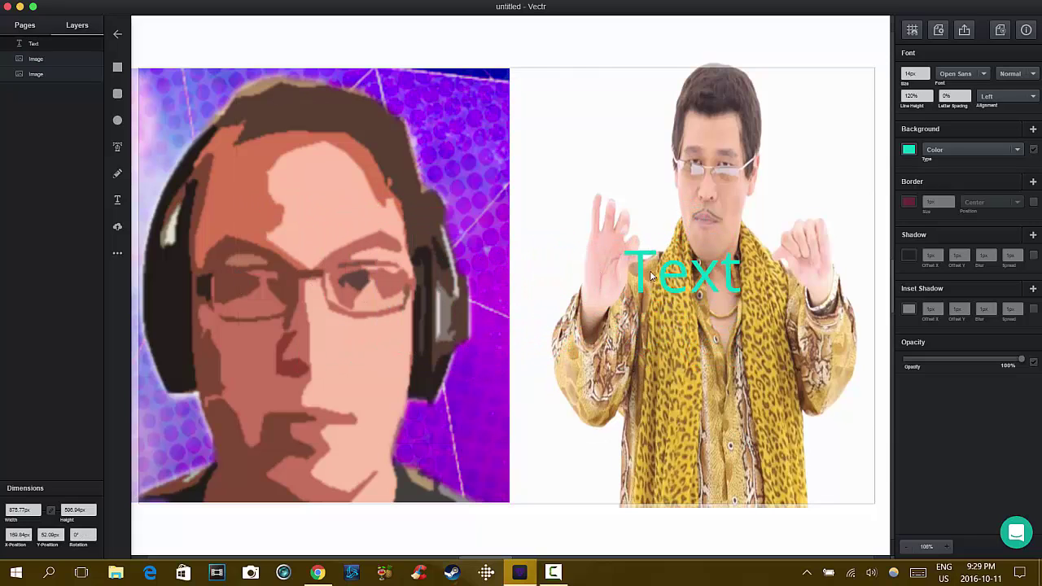
pyautogui.moveTo(819, 289); pyautogui.dragTo(283, 325)
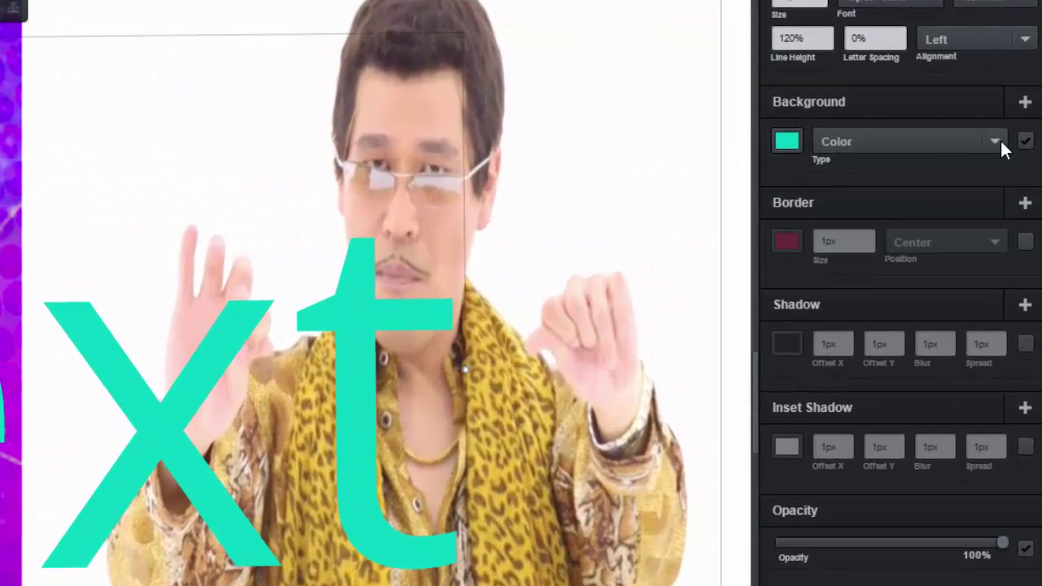
# - Set the text fill type to Color and pick yellow, rgba(204,210,6,1)
pyautogui.click(994, 142)
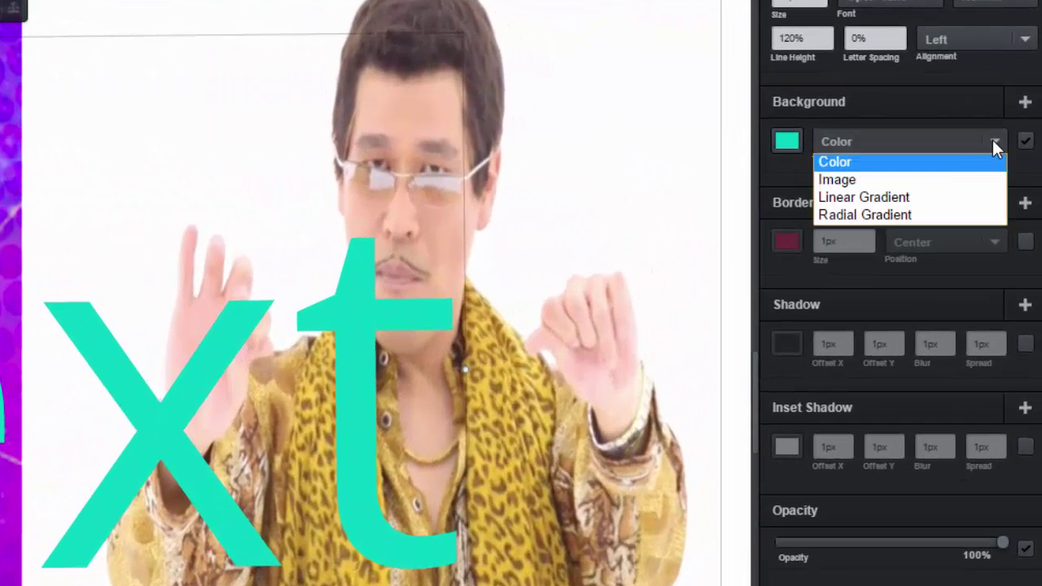
pyautogui.click(880, 172)
pyautogui.click(926, 141)
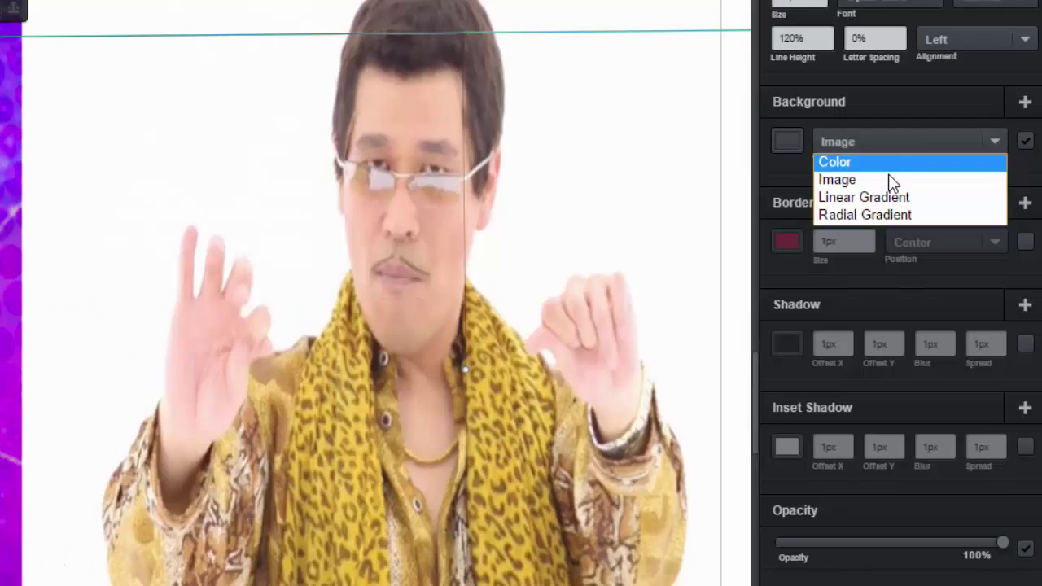
pyautogui.click(887, 165)
pyautogui.click(793, 143)
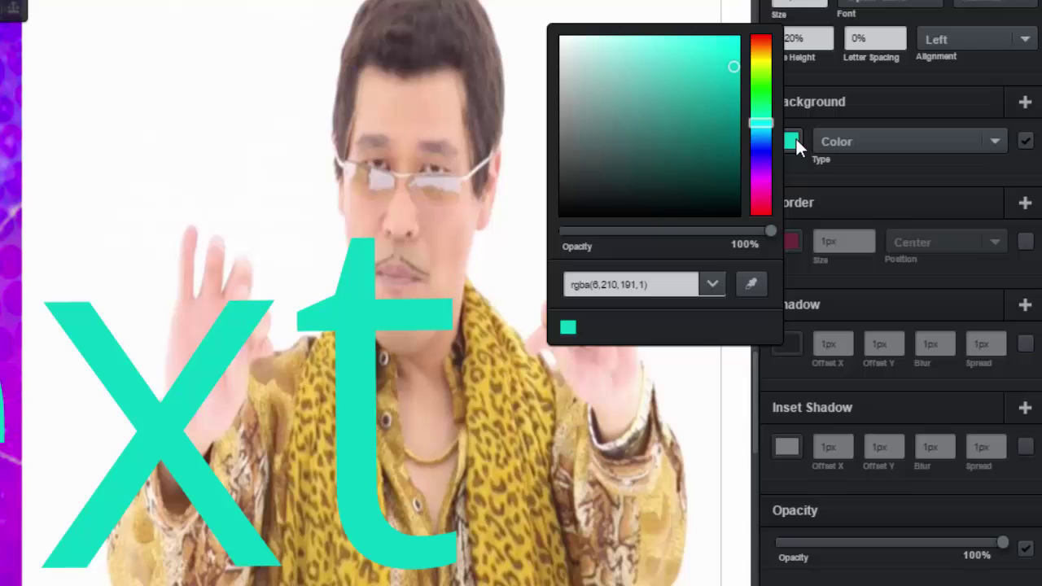
pyautogui.click(762, 66)
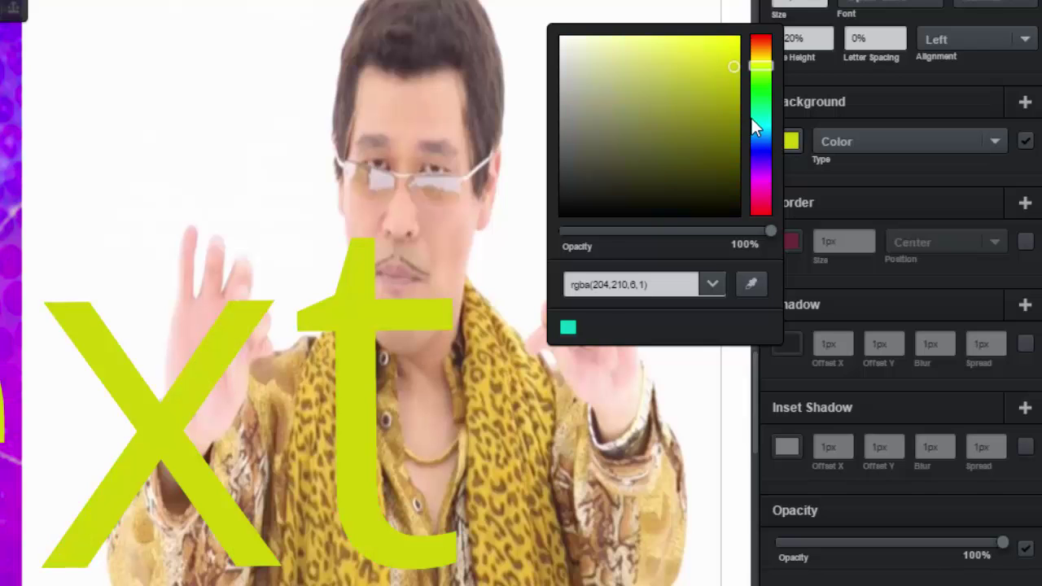
pyautogui.moveTo(727, 86); pyautogui.dragTo(711, 62)
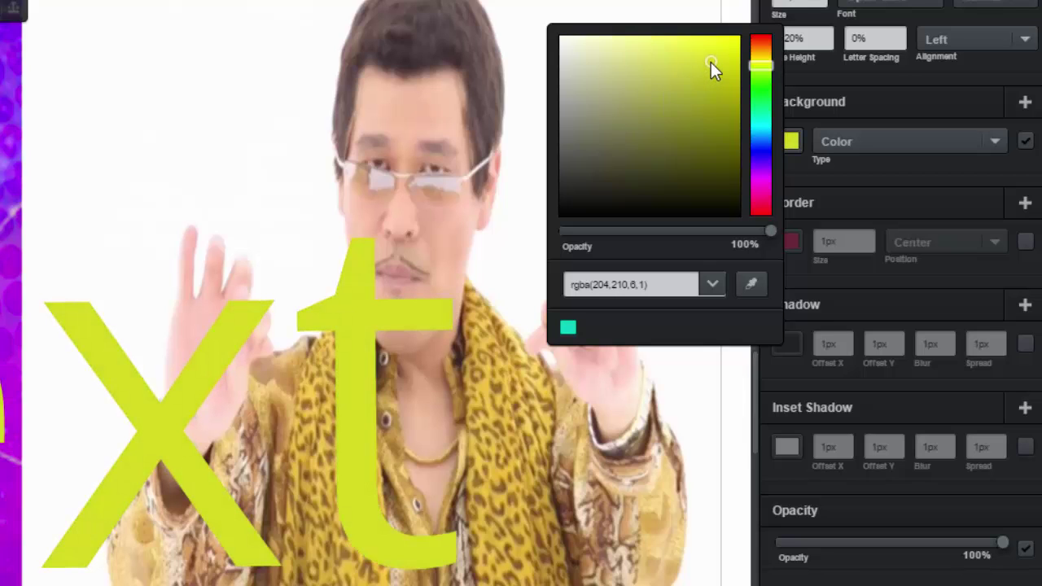
# - Keep the yellow fill and give the Text a bright red outline
pyautogui.click(873, 184)
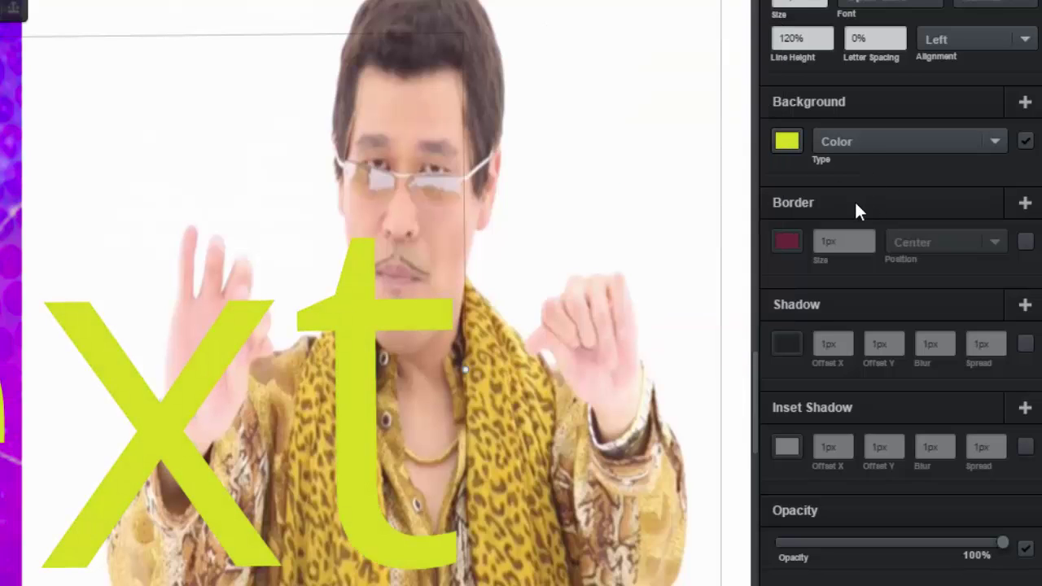
pyautogui.click(786, 241)
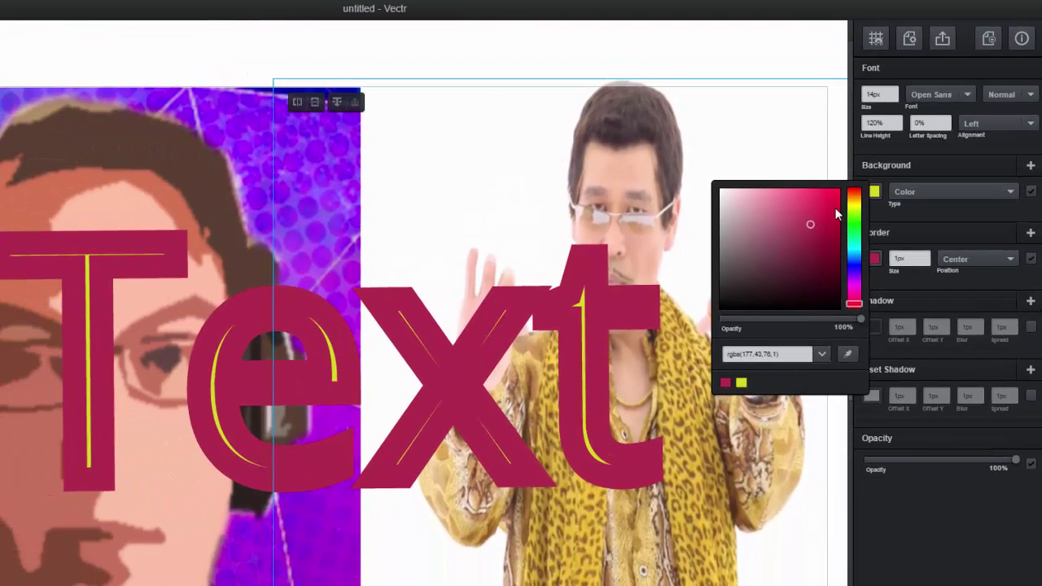
pyautogui.click(836, 201)
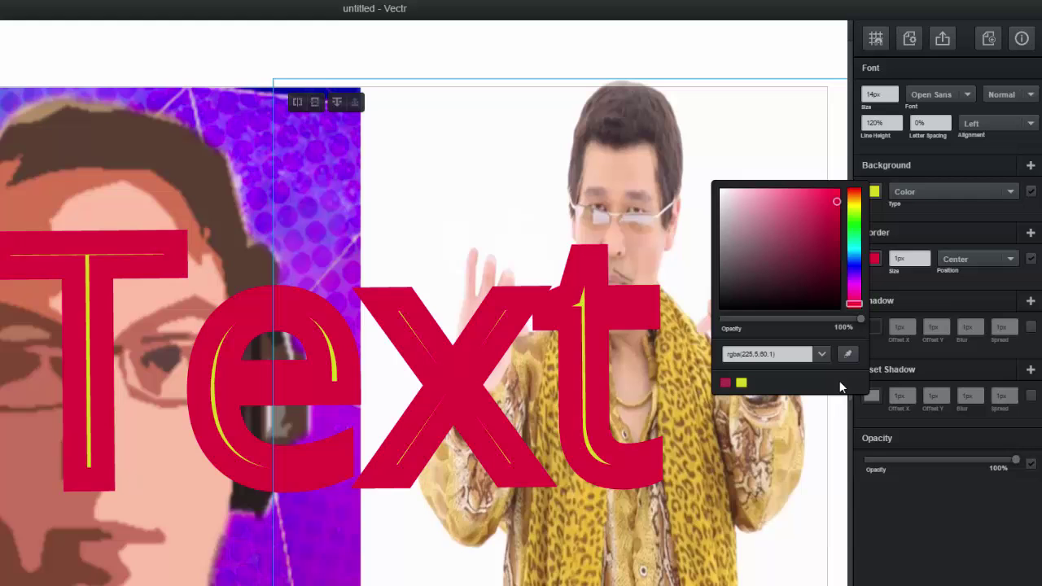
# - Set the red outline's border size to 1px
pyautogui.click(955, 214)
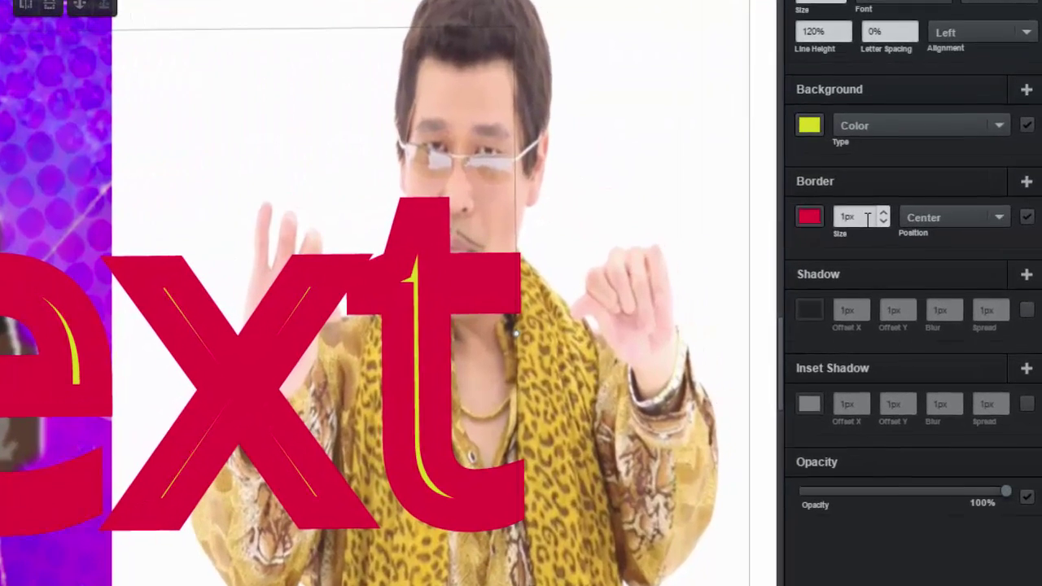
pyautogui.click(926, 261)
pyautogui.click(862, 193)
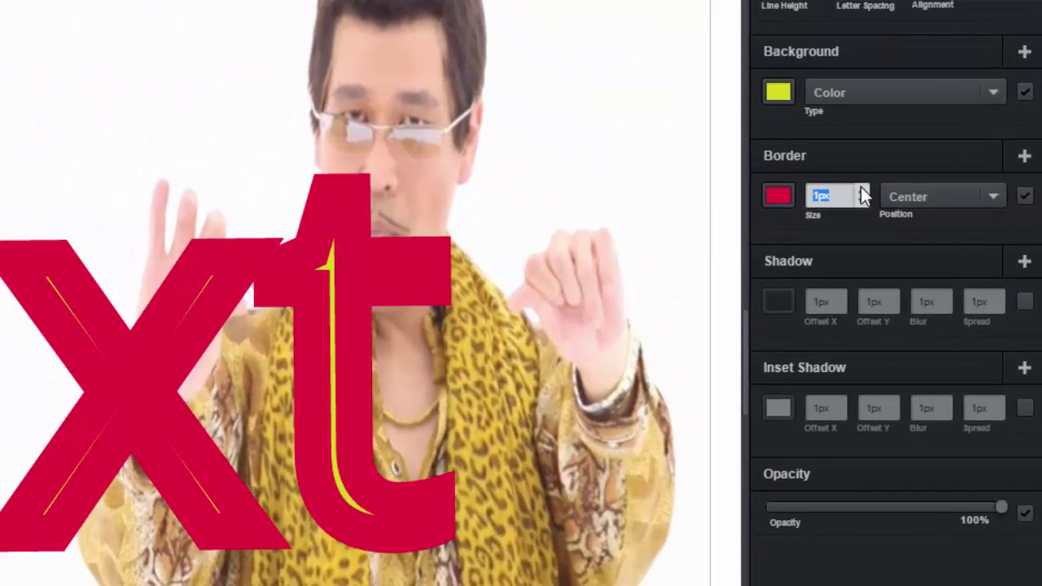
pyautogui.click(862, 193)
pyautogui.click(862, 193)
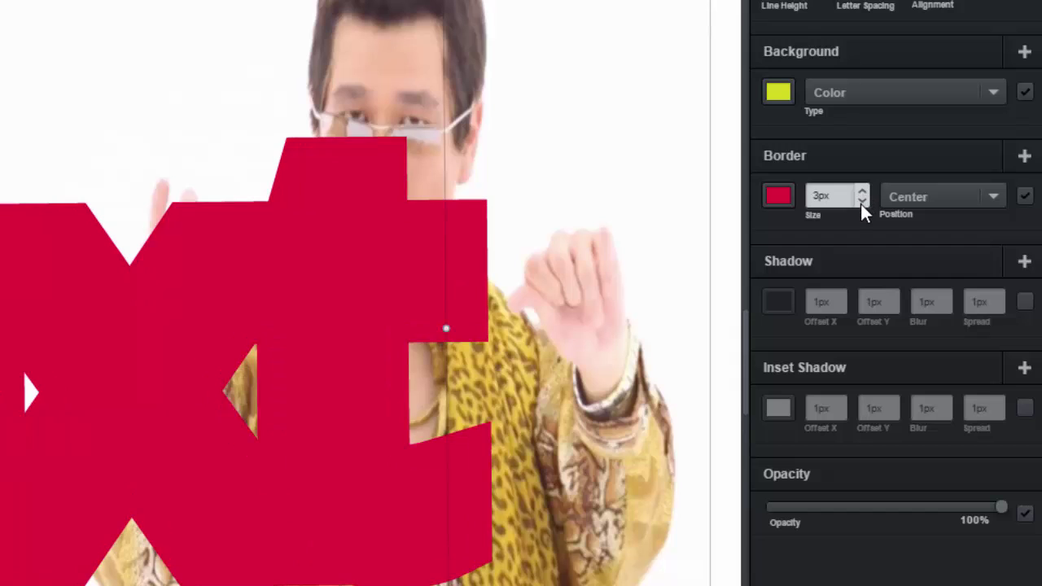
pyautogui.click(860, 203)
pyautogui.click(860, 203)
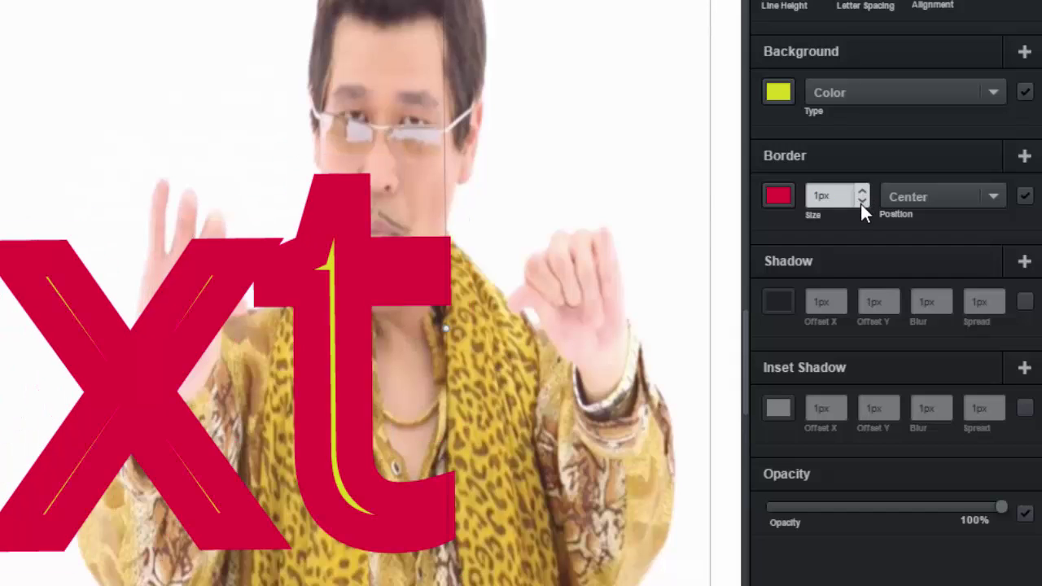
# - Set the outline's border position to Outside the letters
pyautogui.click(915, 197)
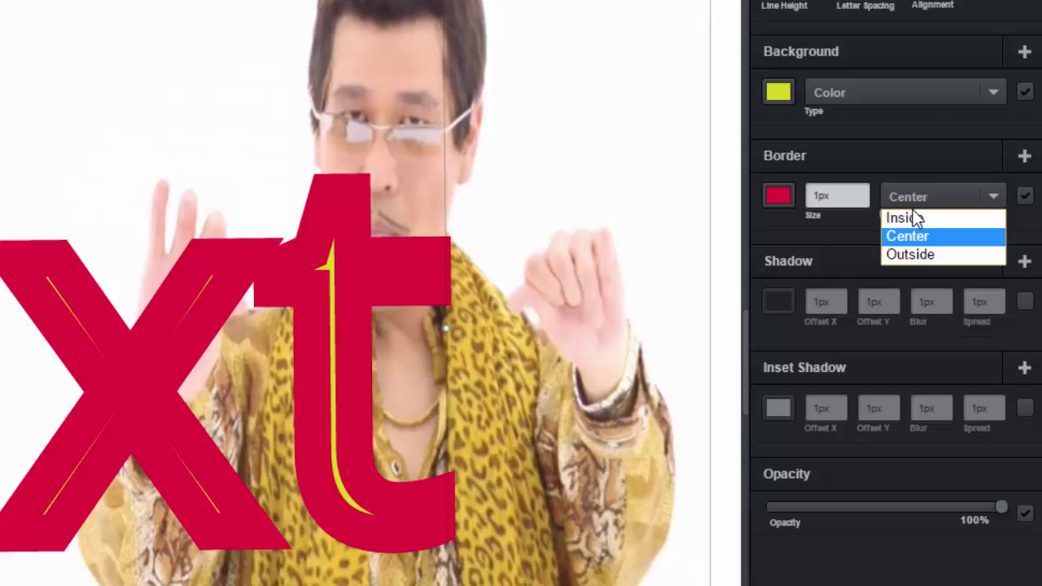
pyautogui.click(906, 219)
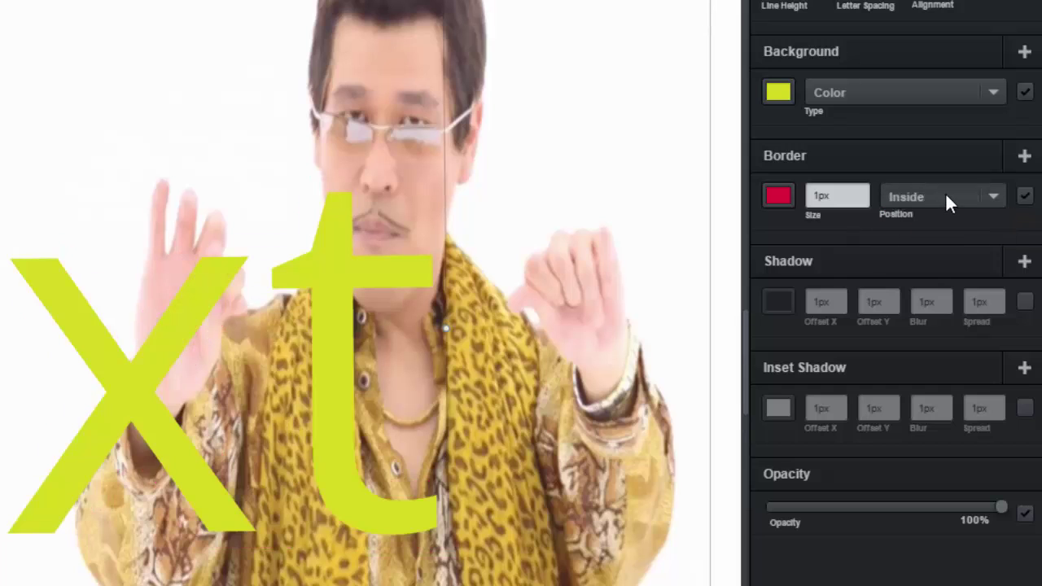
pyautogui.click(945, 196)
pyautogui.click(916, 235)
pyautogui.click(907, 197)
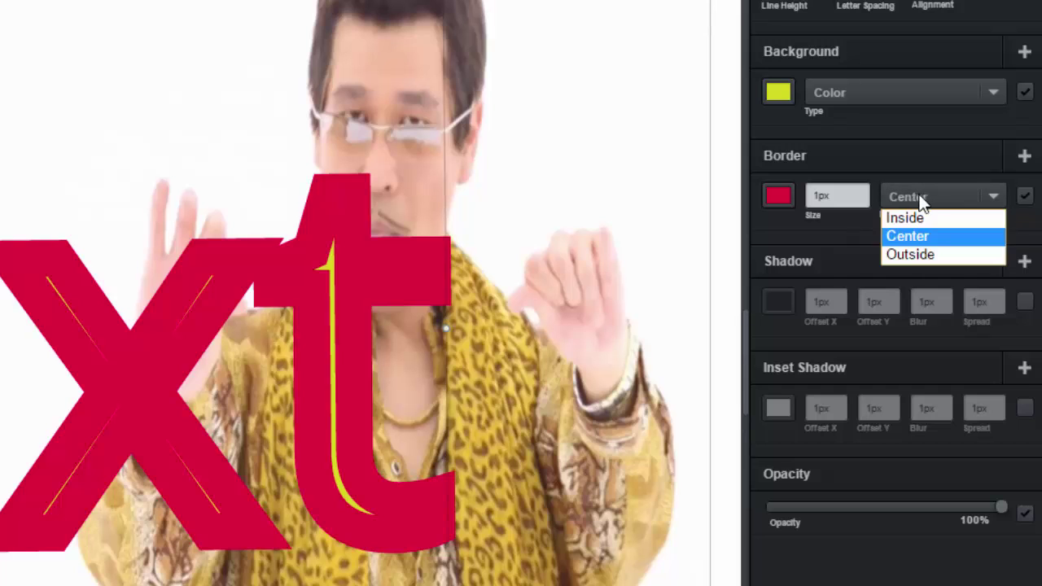
pyautogui.click(910, 256)
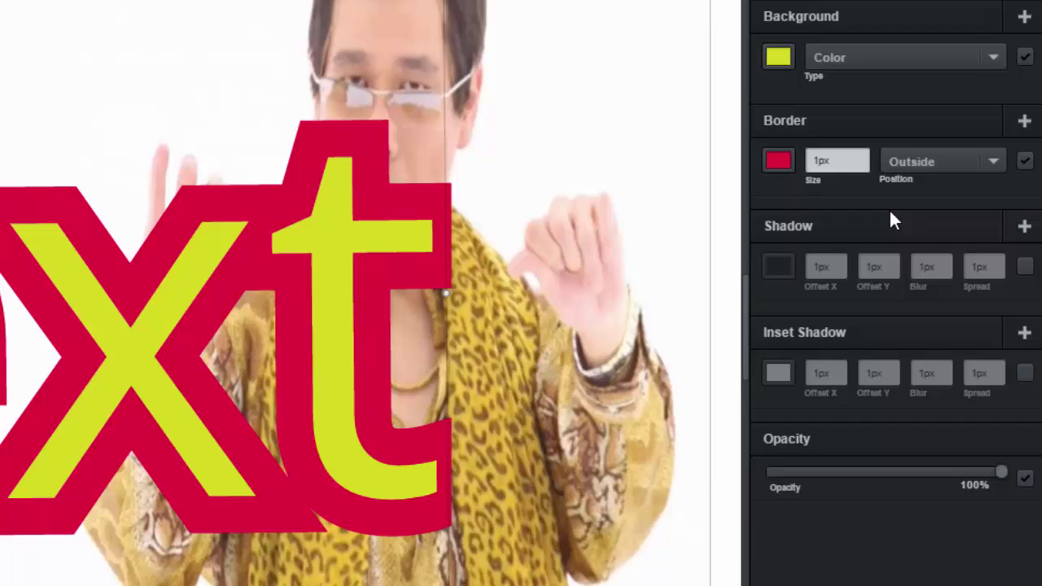
# - Add a bright green drop shadow and an inset shadow to the Text
pyautogui.click(840, 261)
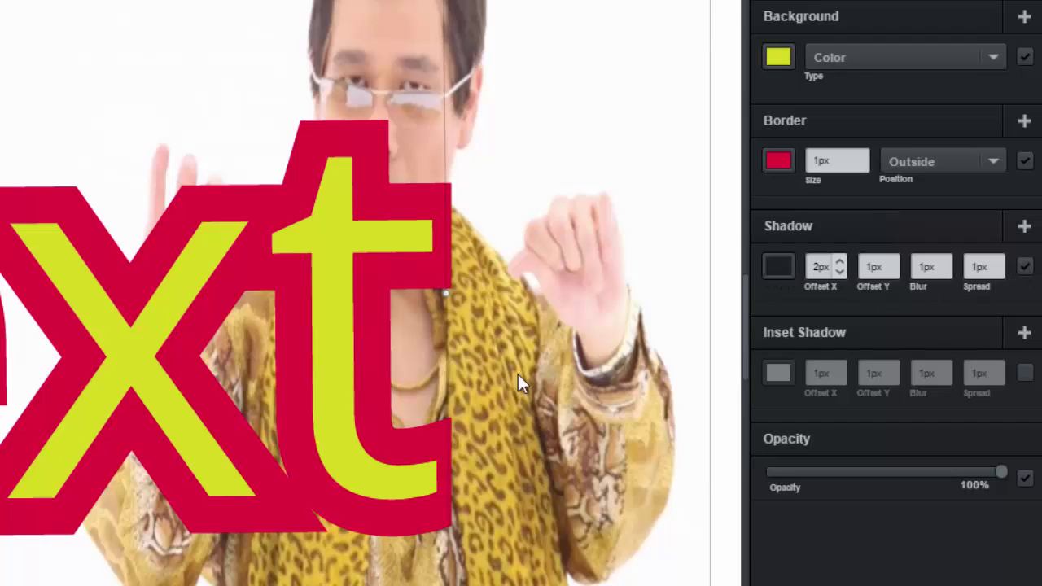
pyautogui.click(783, 270)
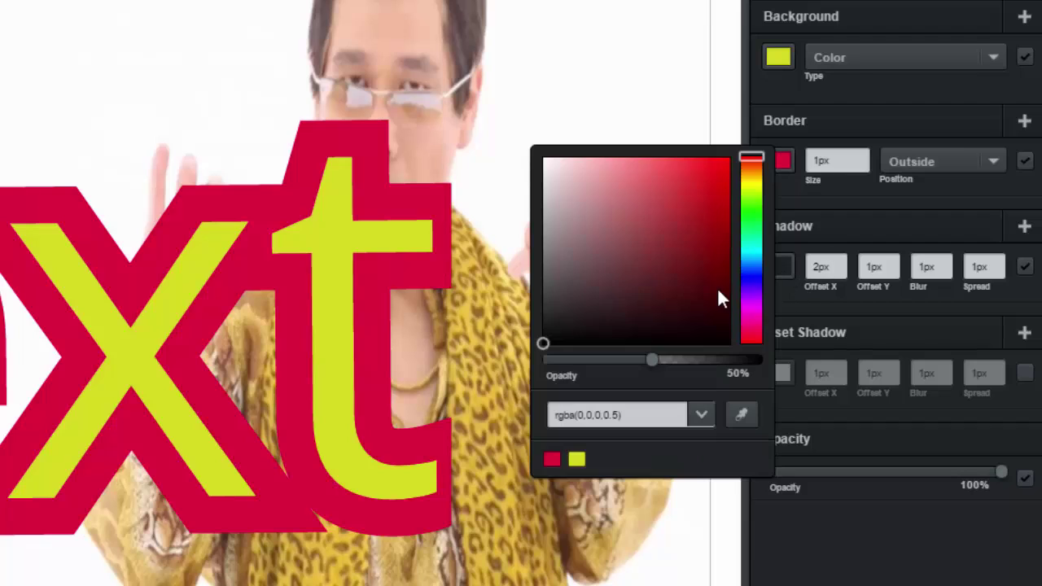
pyautogui.click(755, 227)
pyautogui.click(716, 188)
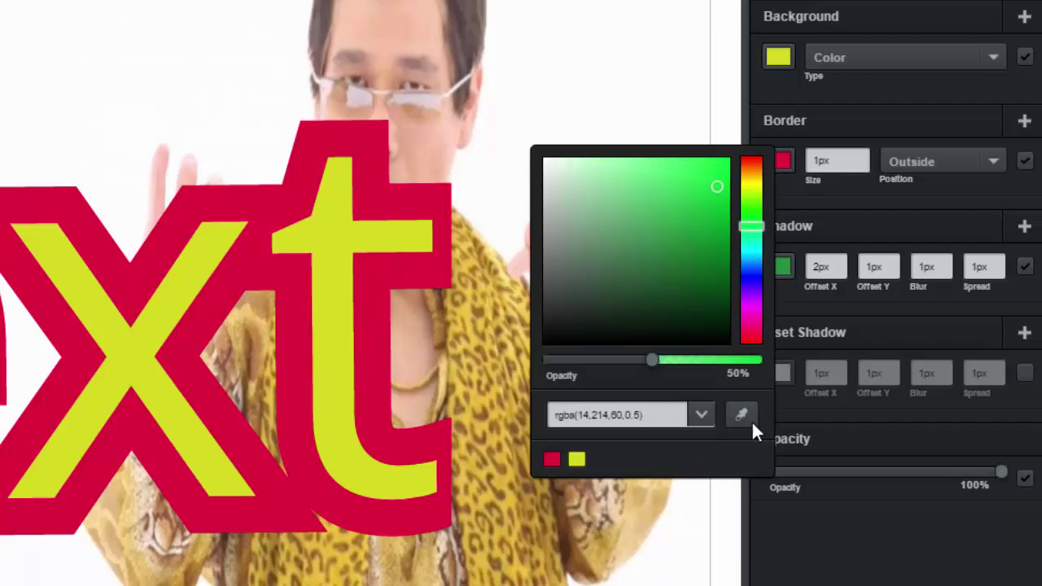
pyautogui.click(936, 313)
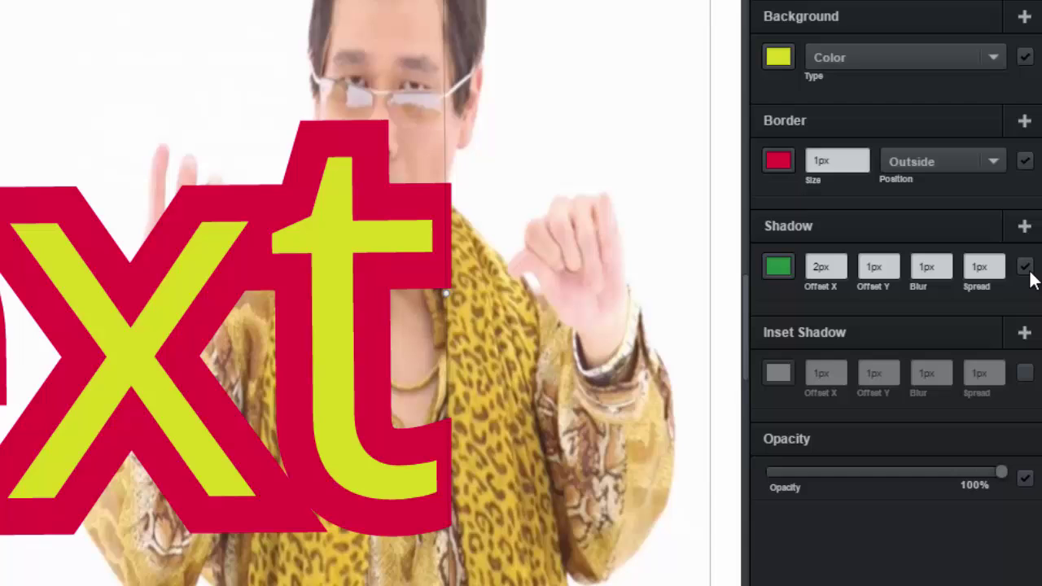
pyautogui.click(1023, 372)
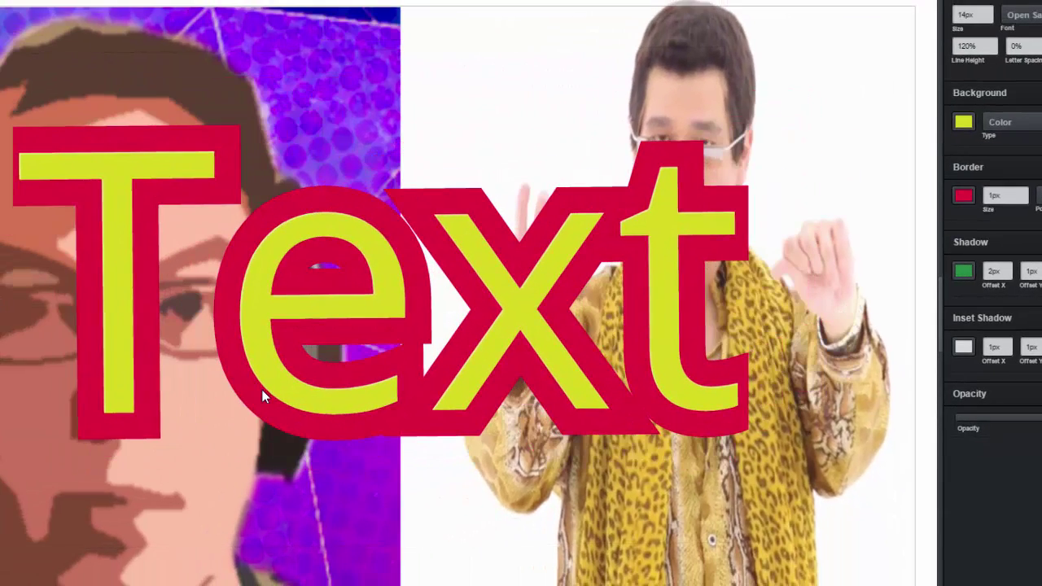
# - Move the Text slightly lower on the page and set its opacity to 98%
pyautogui.moveTo(261, 389); pyautogui.dragTo(259, 419)
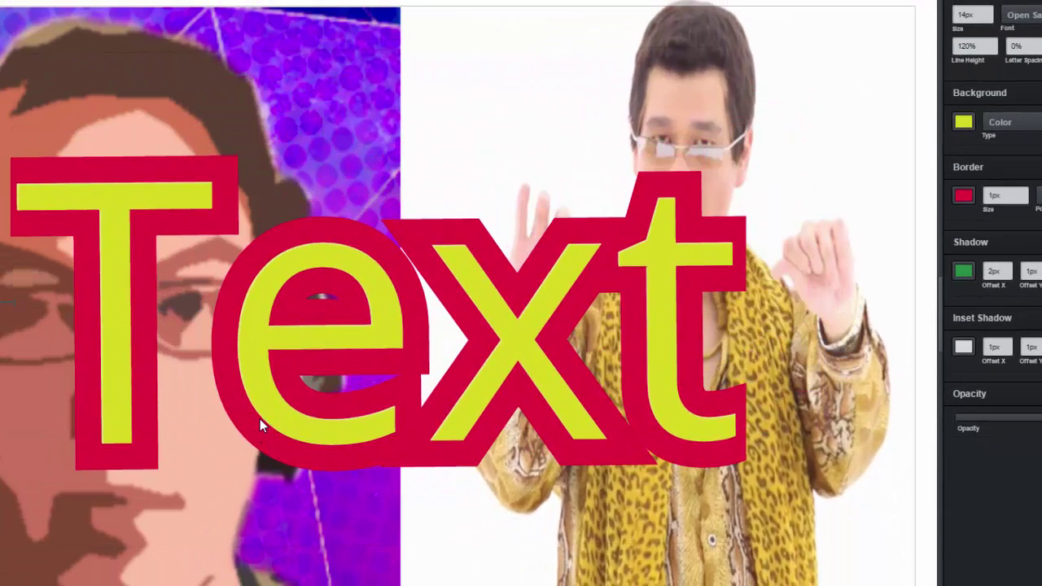
pyautogui.click(608, 405)
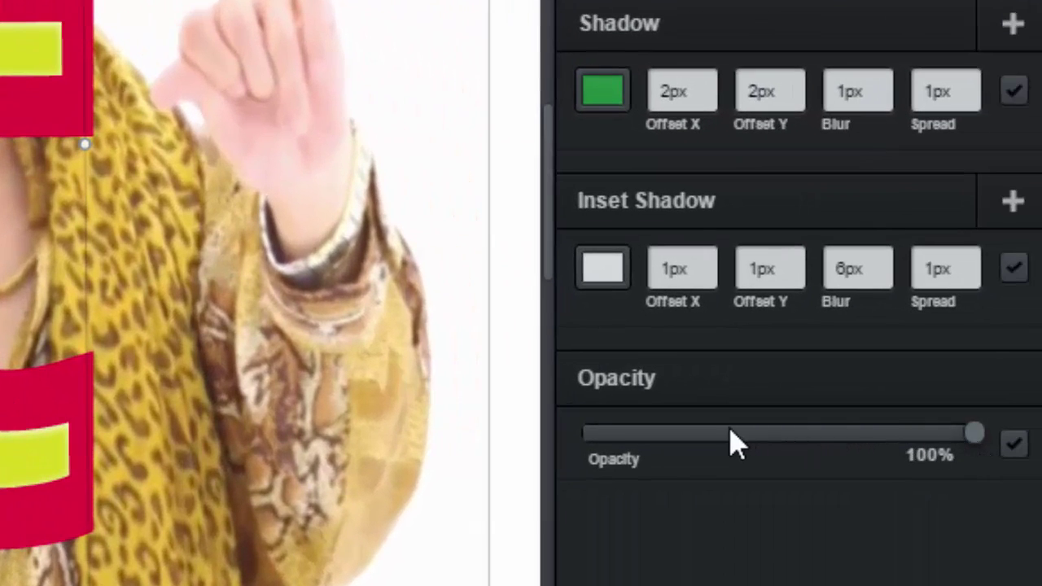
pyautogui.moveTo(730, 443); pyautogui.dragTo(634, 452)
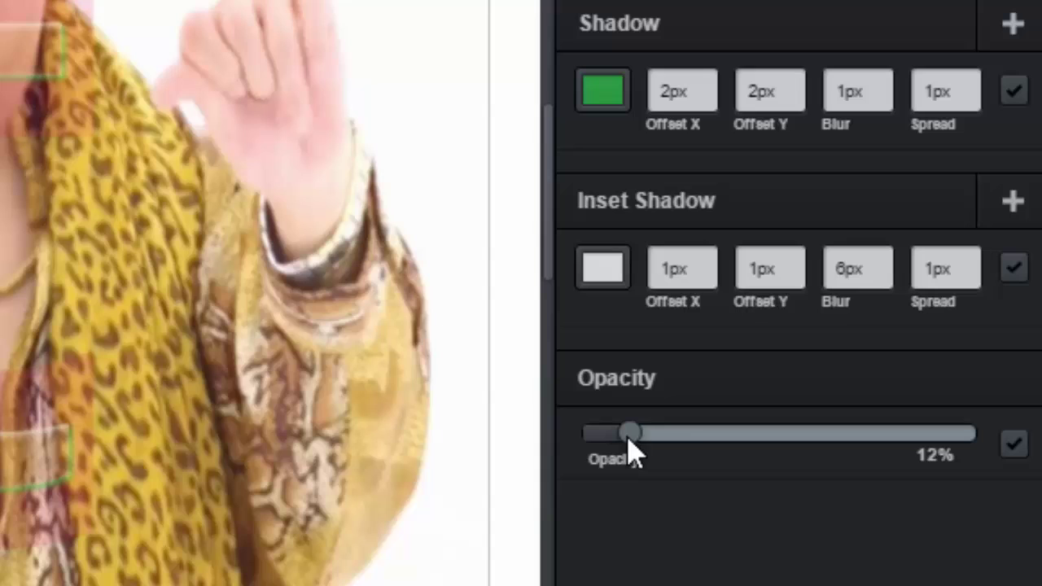
pyautogui.moveTo(712, 442); pyautogui.dragTo(721, 446)
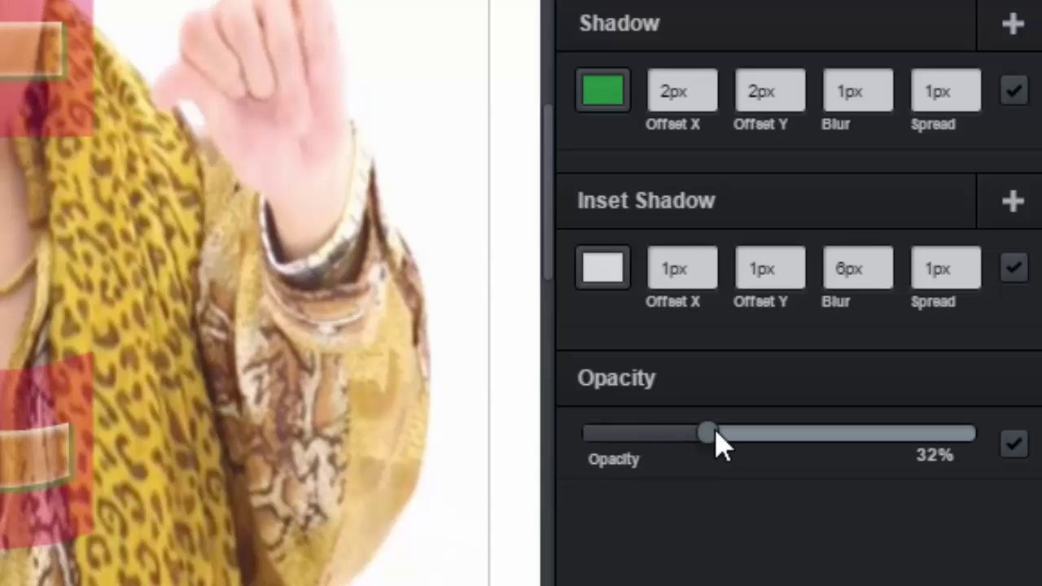
pyautogui.moveTo(802, 436); pyautogui.dragTo(972, 447)
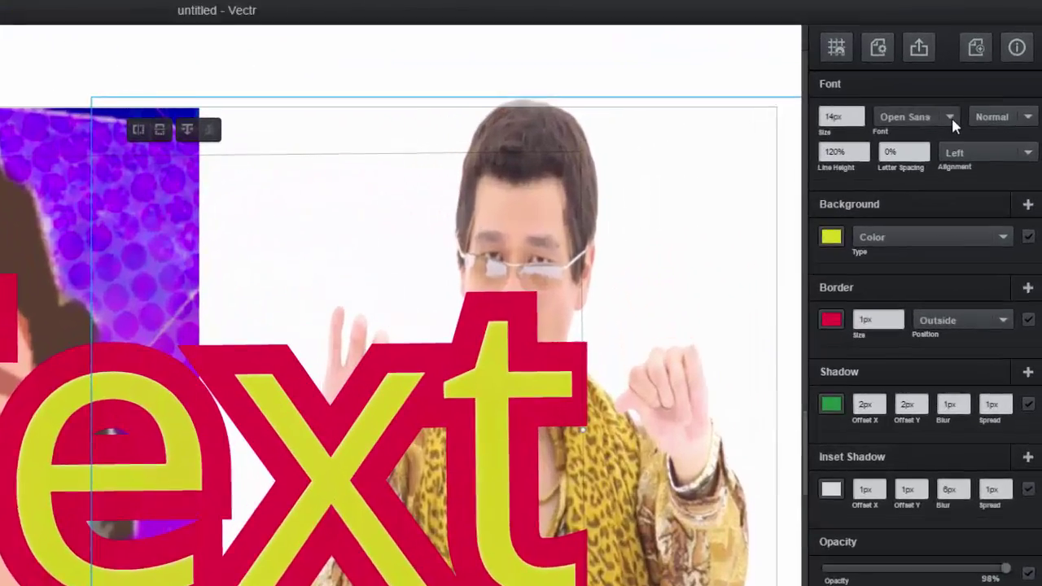
# - Switch the Text lettering's font from Open Sans to Righteous
pyautogui.click(984, 76)
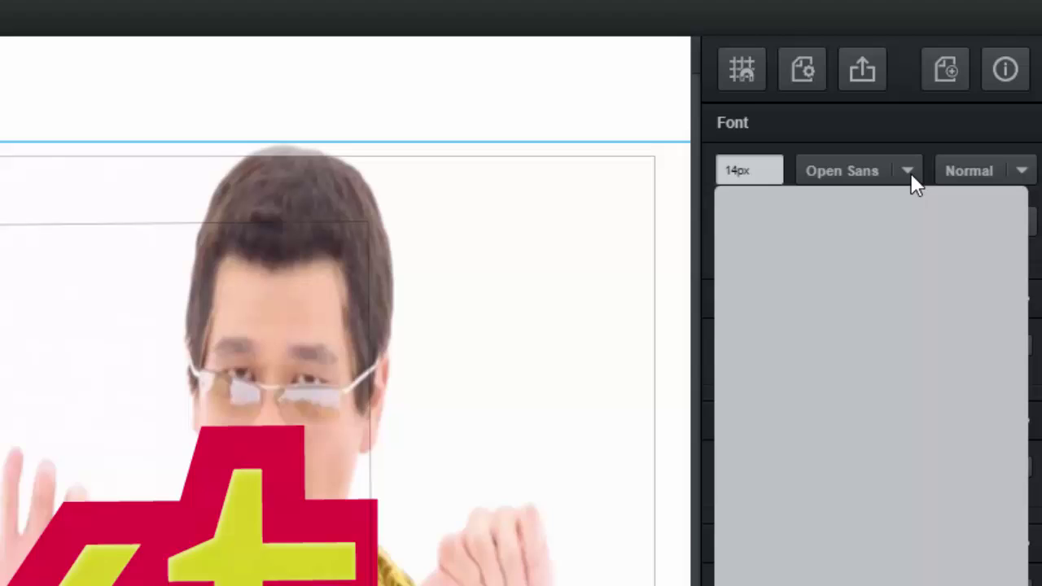
pyautogui.scroll(-5, 853, 561)
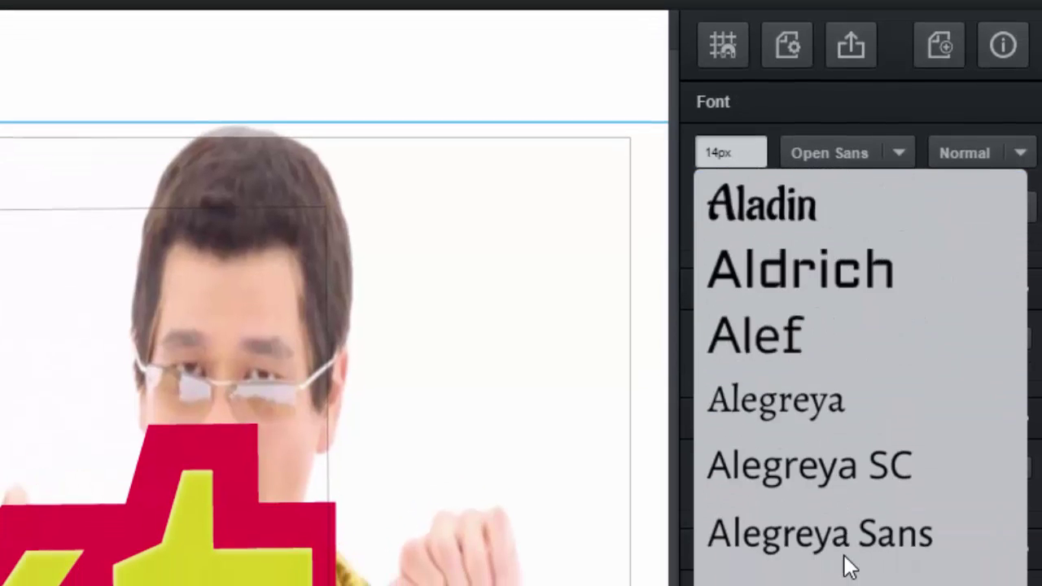
pyautogui.scroll(-2, 844, 556)
pyautogui.scroll(-4, 832, 553)
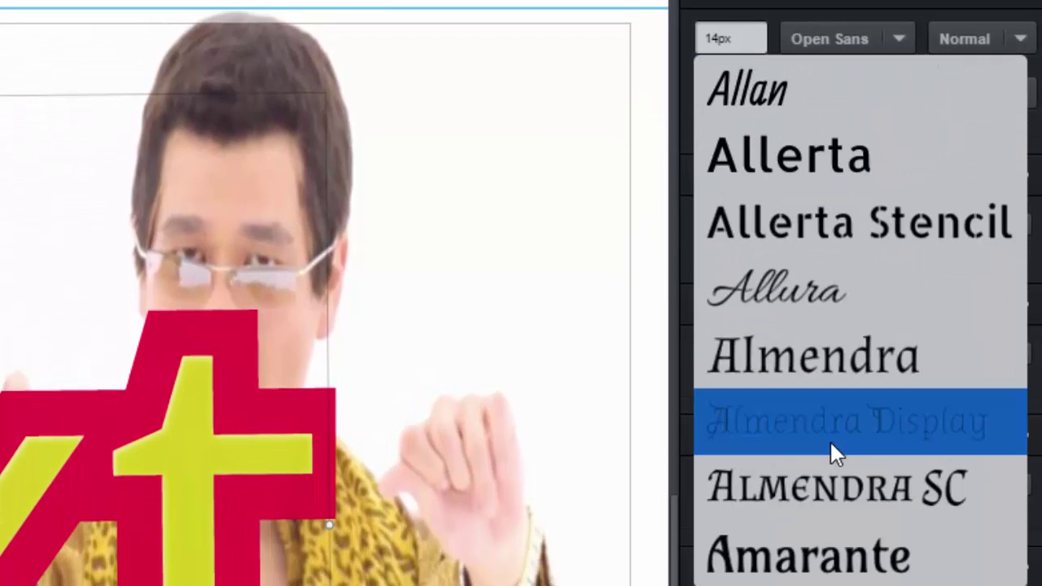
pyautogui.scroll(-2, 829, 439)
pyautogui.scroll(-2, 828, 439)
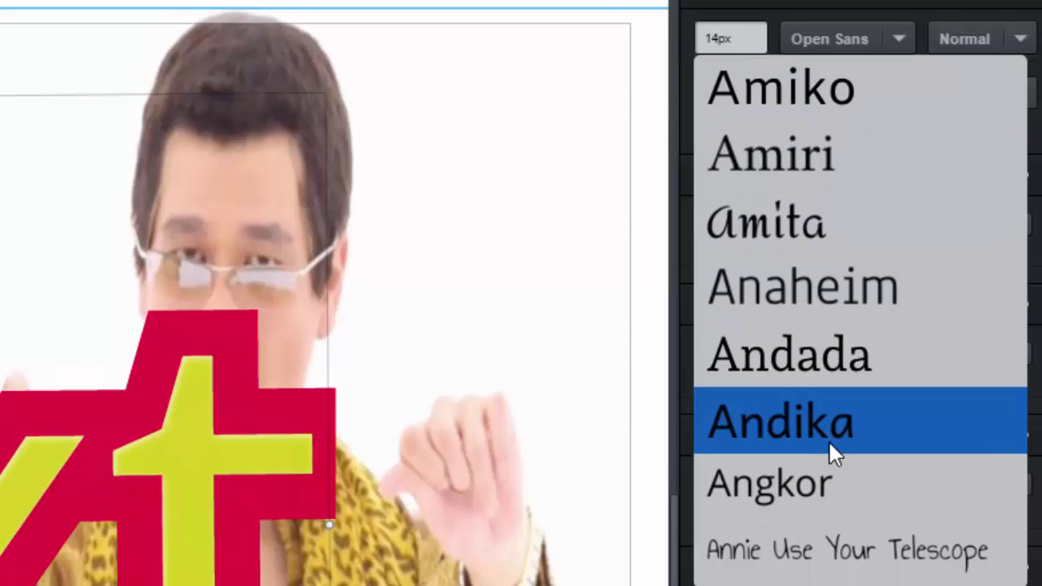
pyautogui.scroll(-2, 827, 439)
pyautogui.scroll(9, 889, 432)
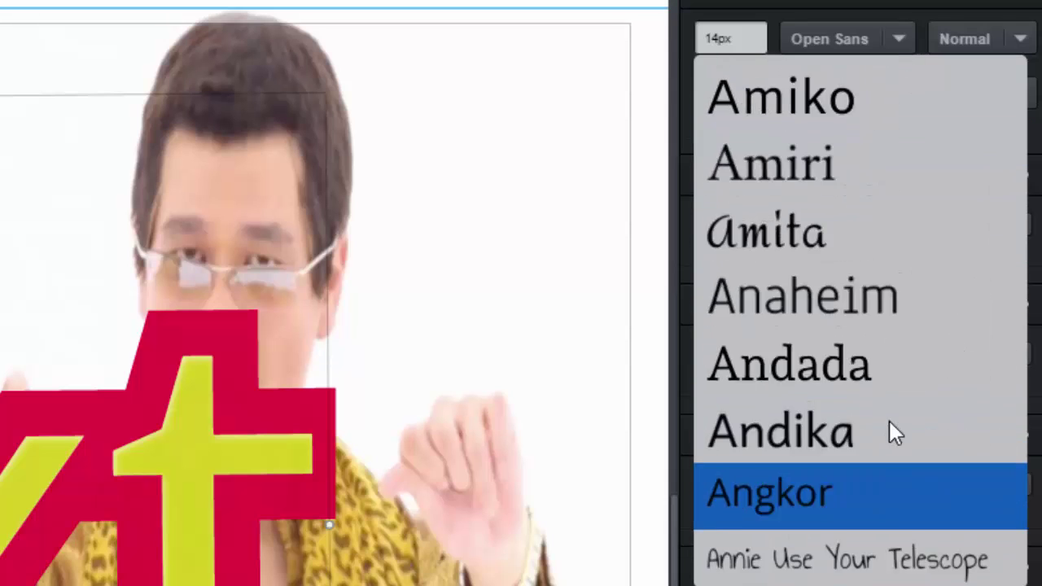
pyautogui.scroll(6, 889, 431)
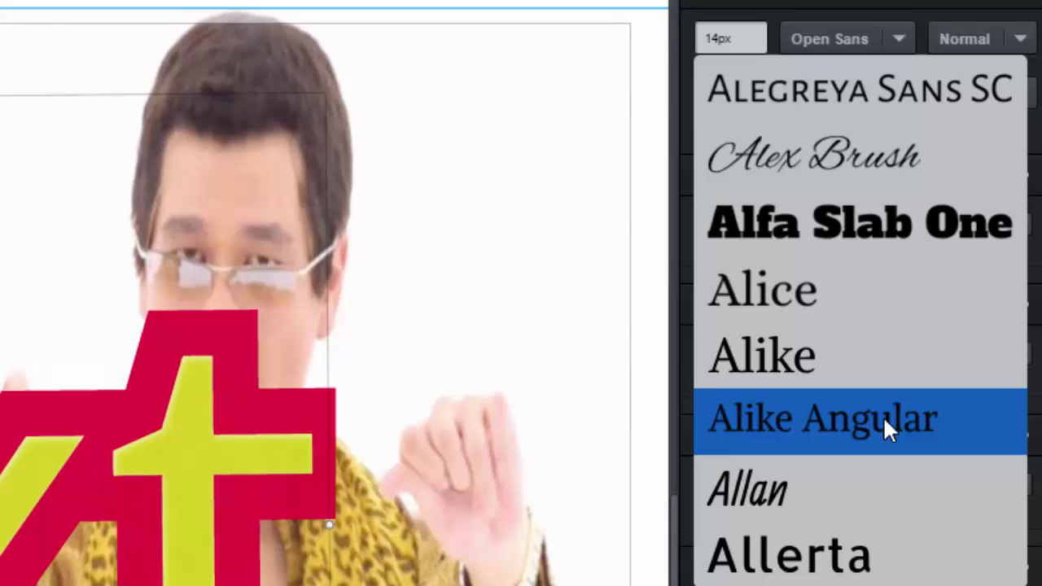
pyautogui.scroll(4, 889, 431)
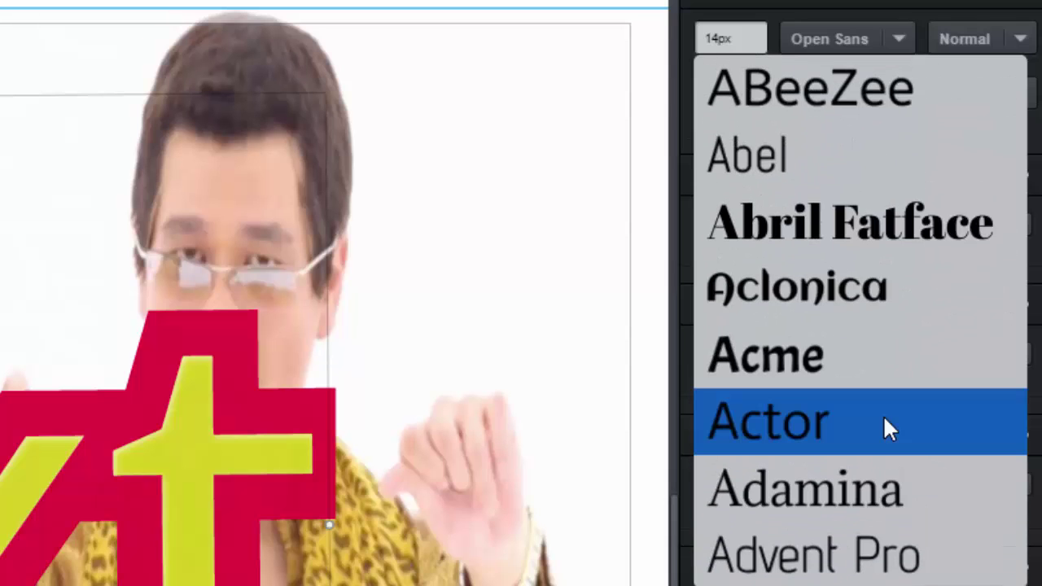
pyautogui.scroll(-20, 741, 233)
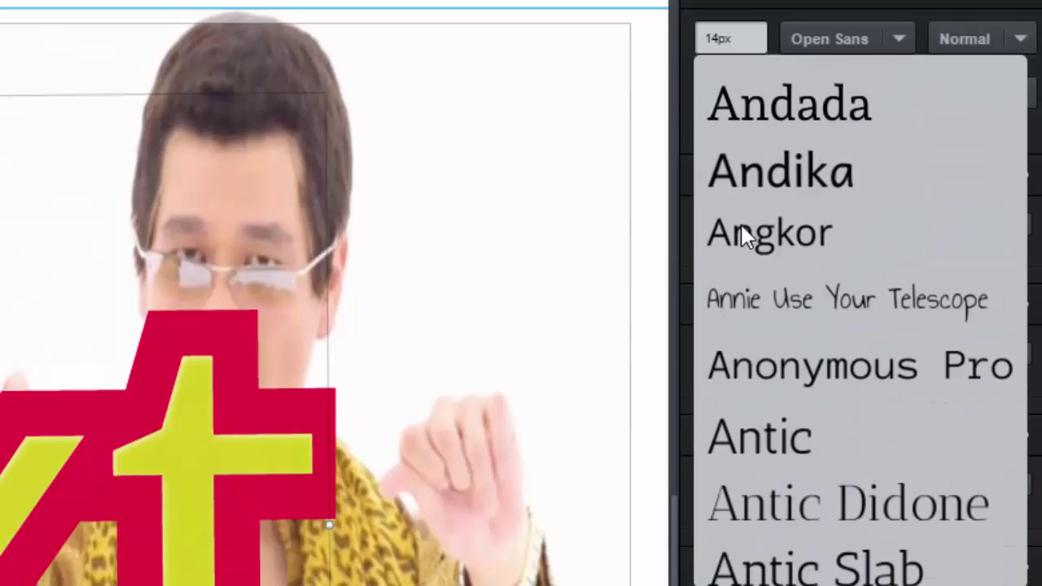
pyautogui.scroll(-20, 741, 233)
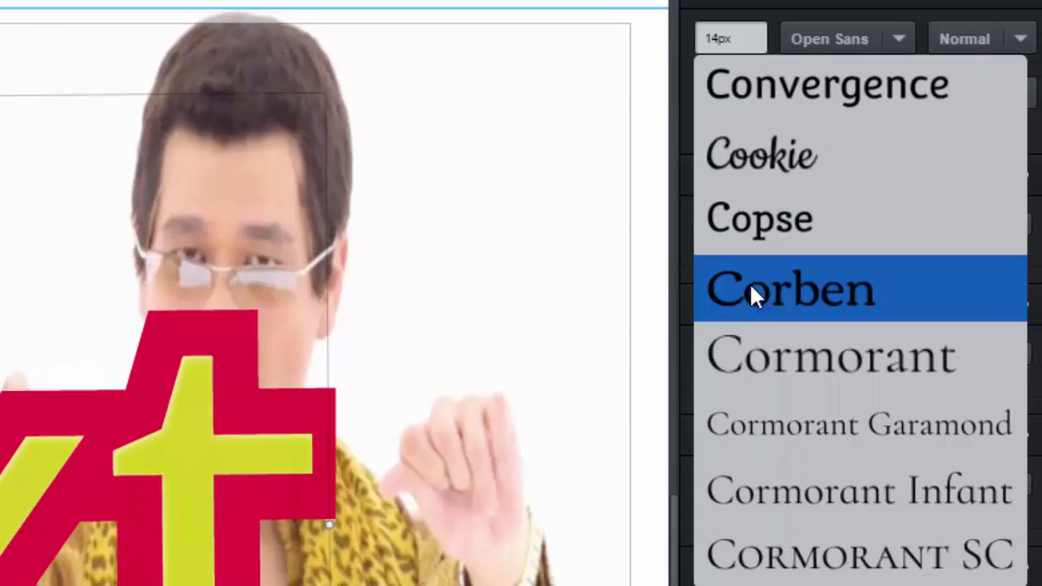
pyautogui.scroll(-20, 769, 358)
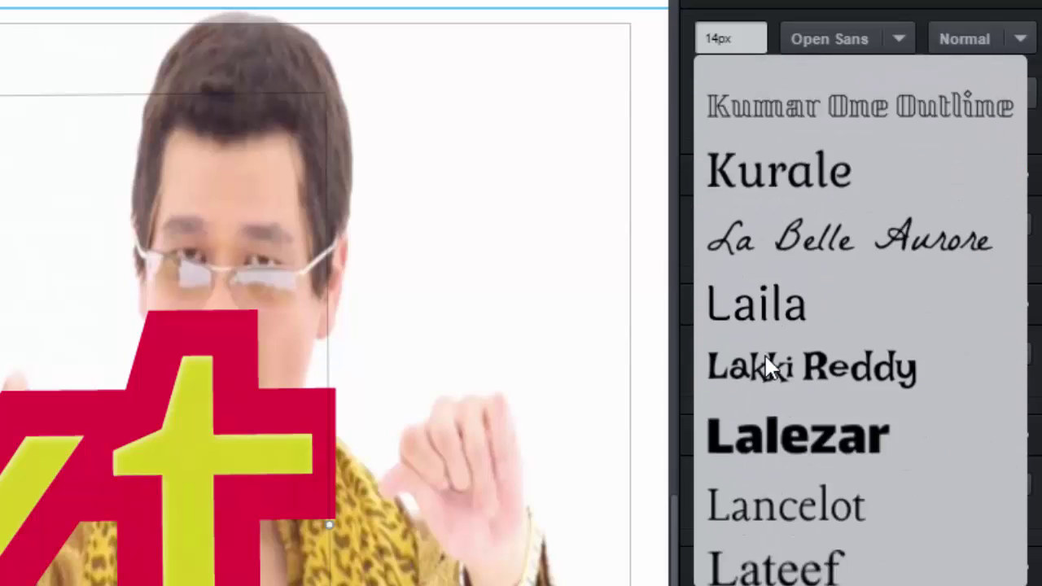
pyautogui.scroll(-20, 802, 413)
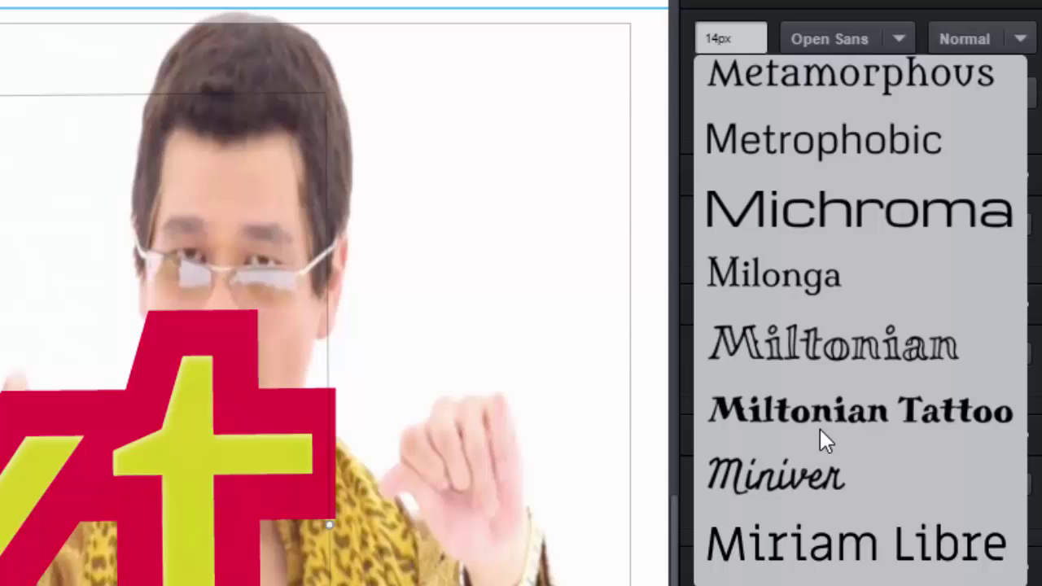
pyautogui.scroll(-20, 822, 440)
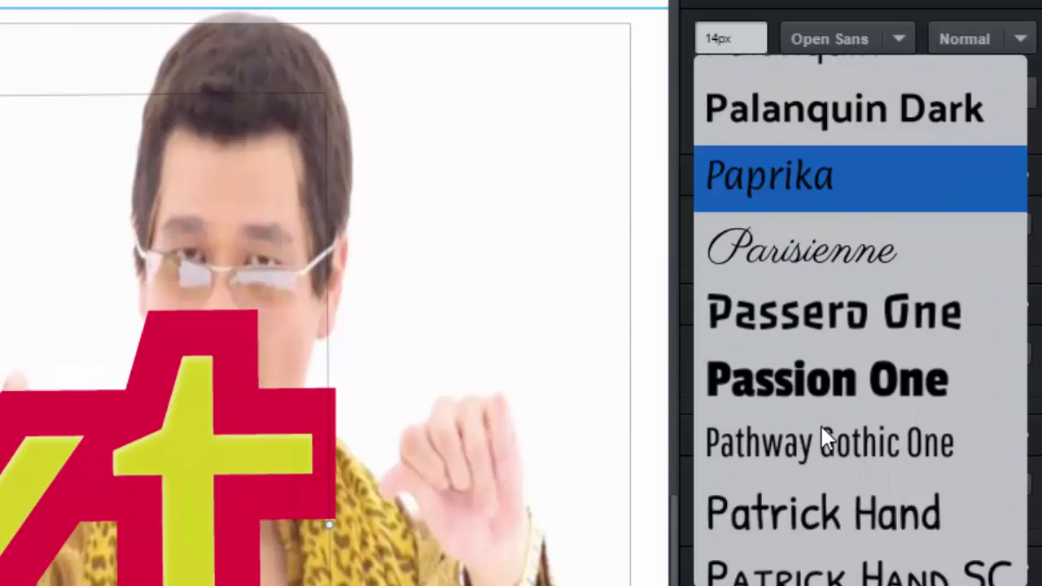
pyautogui.scroll(-15, 822, 432)
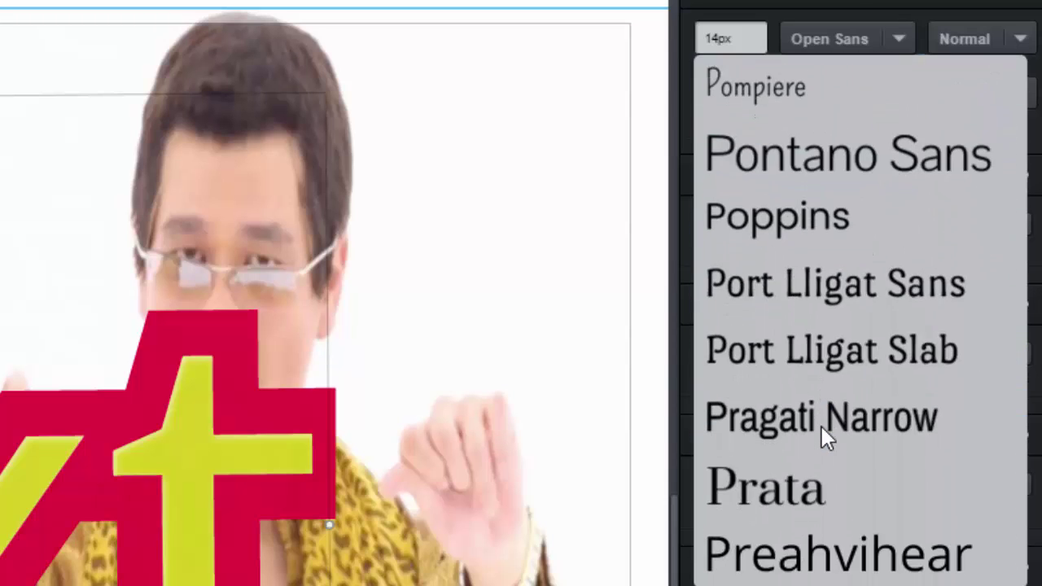
pyautogui.scroll(-15, 822, 436)
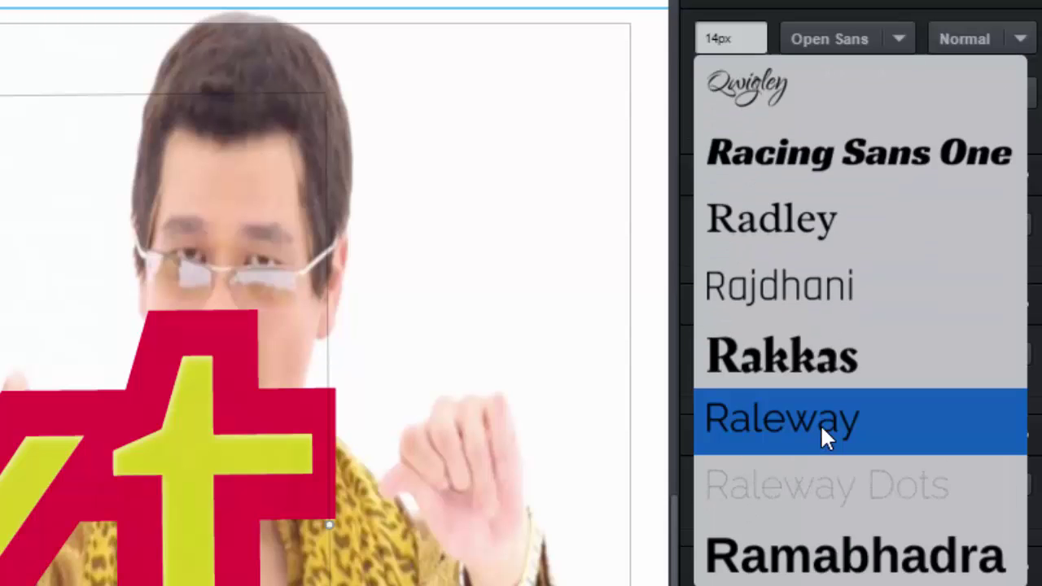
pyautogui.scroll(-13, 822, 431)
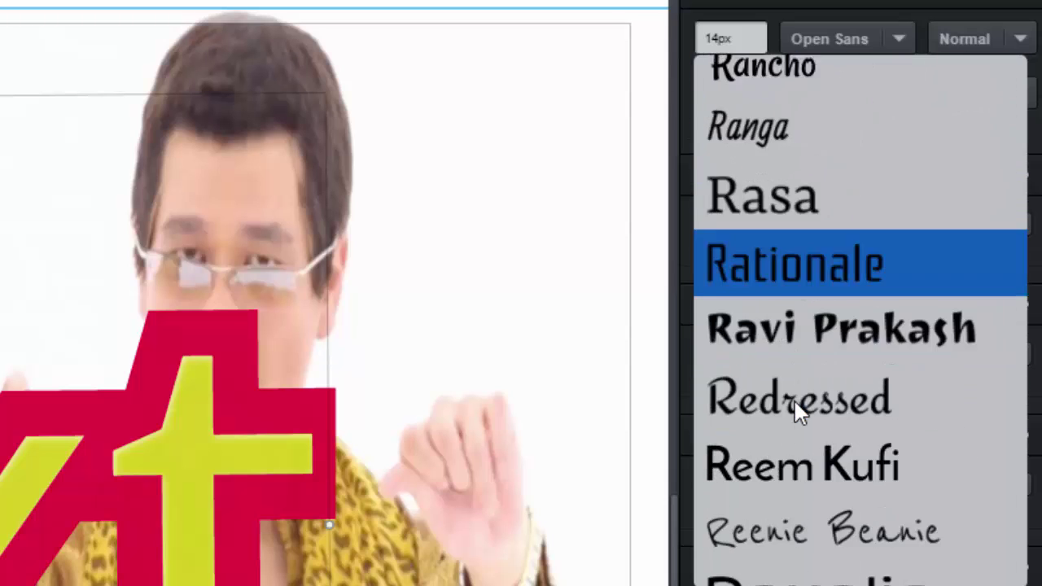
pyautogui.scroll(-10, 795, 405)
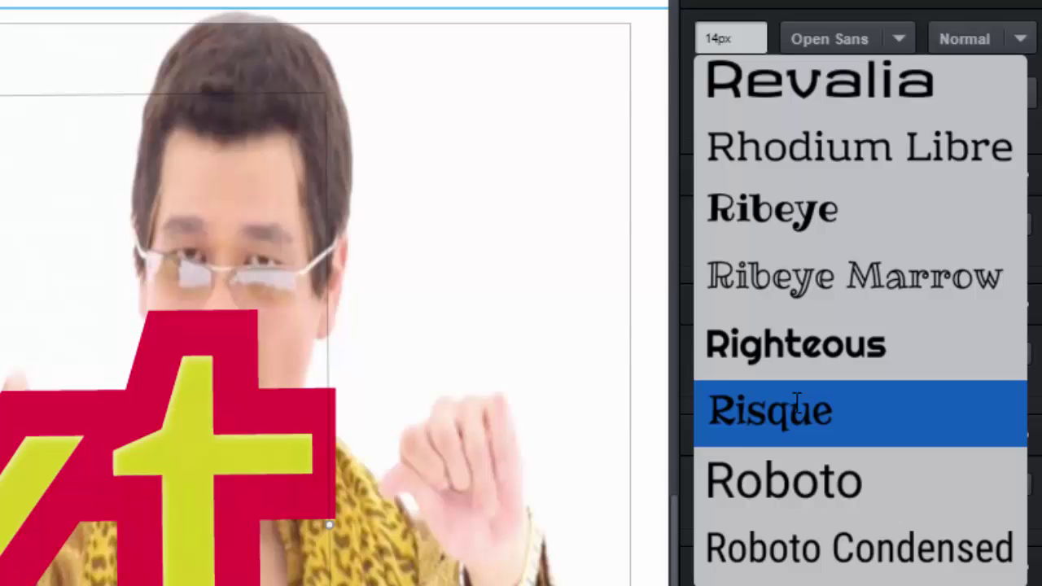
pyautogui.scroll(-2, 786, 416)
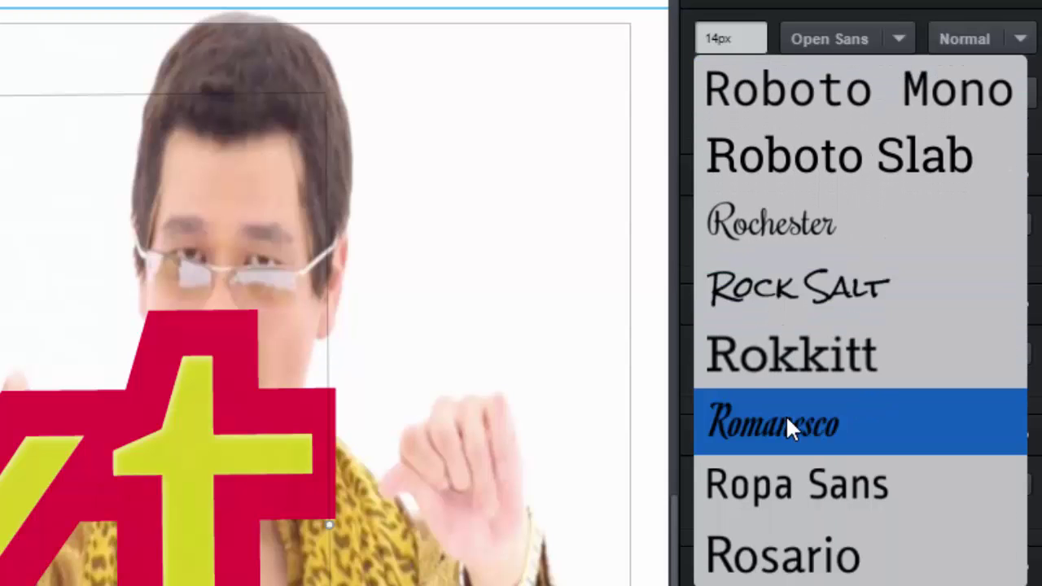
pyautogui.scroll(-4, 785, 414)
pyautogui.scroll(4, 785, 419)
pyautogui.scroll(3, 786, 414)
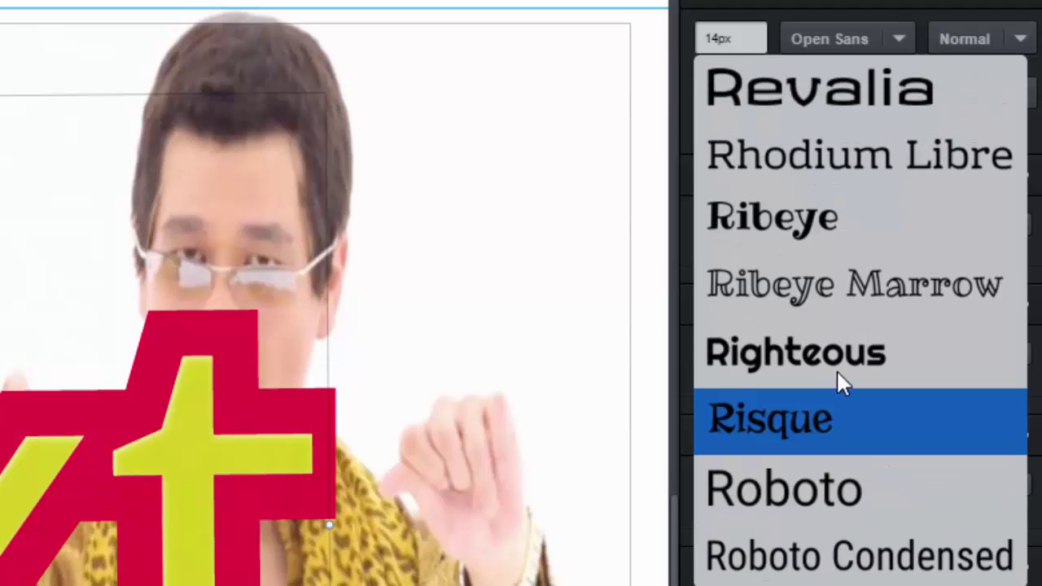
pyautogui.click(839, 351)
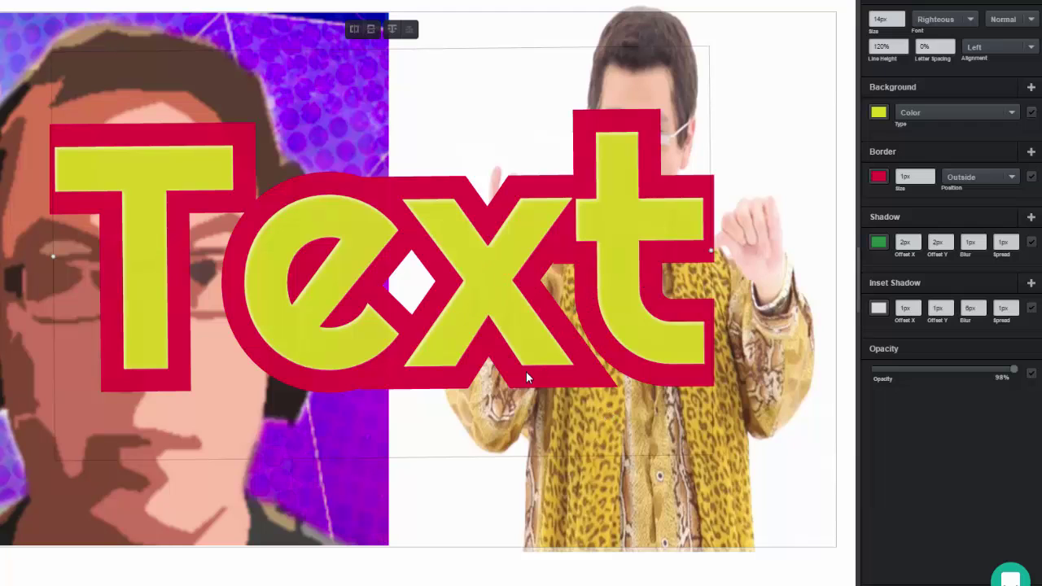
# - Drag the Righteous Text lower so it spans the bottom half of both images
pyautogui.moveTo(516, 321); pyautogui.dragTo(491, 433)
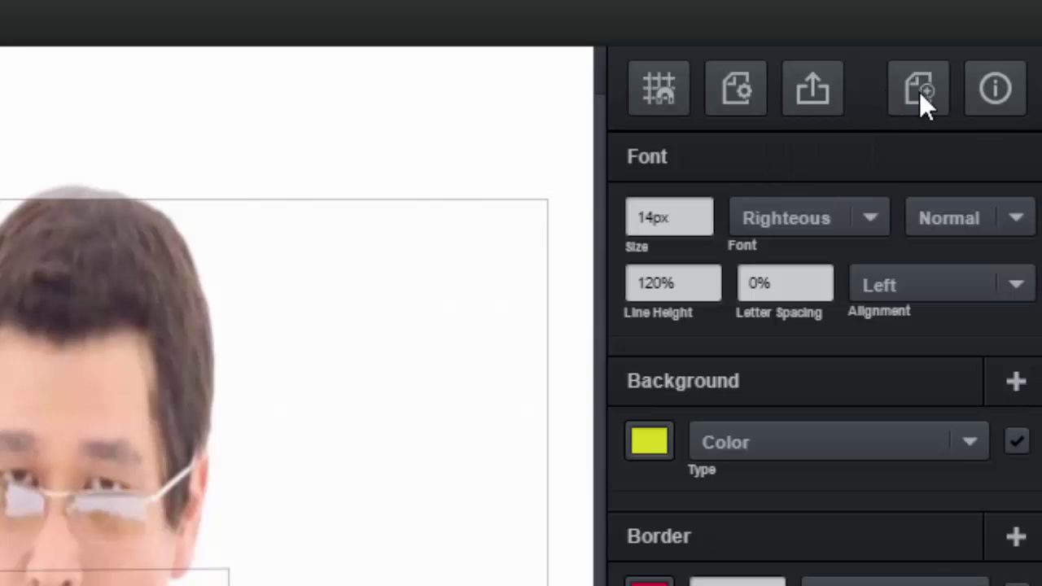
# - Export the page as a jpg at 100% quality and download it
pyautogui.click(808, 88)
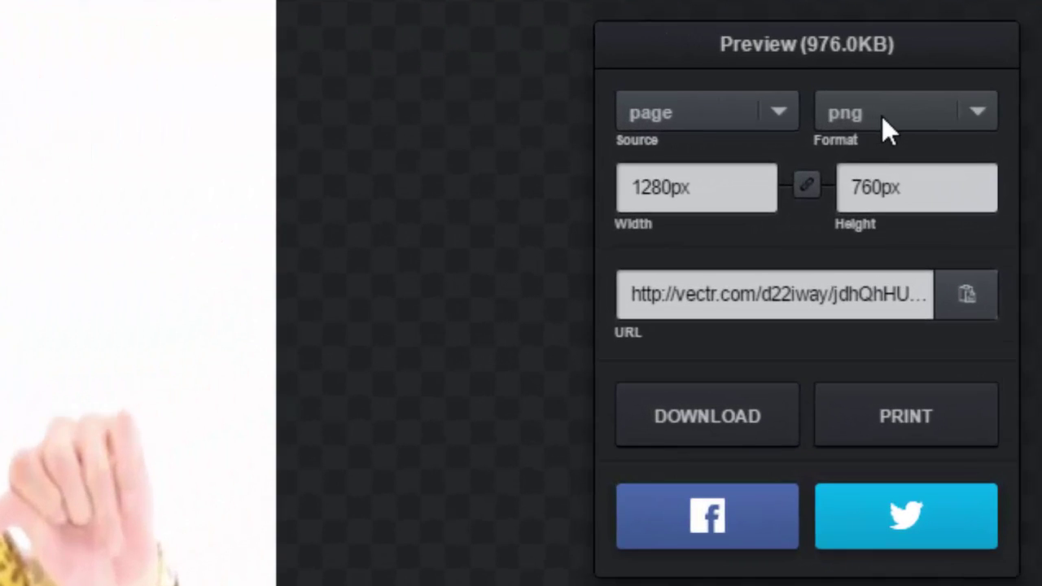
pyautogui.click(979, 113)
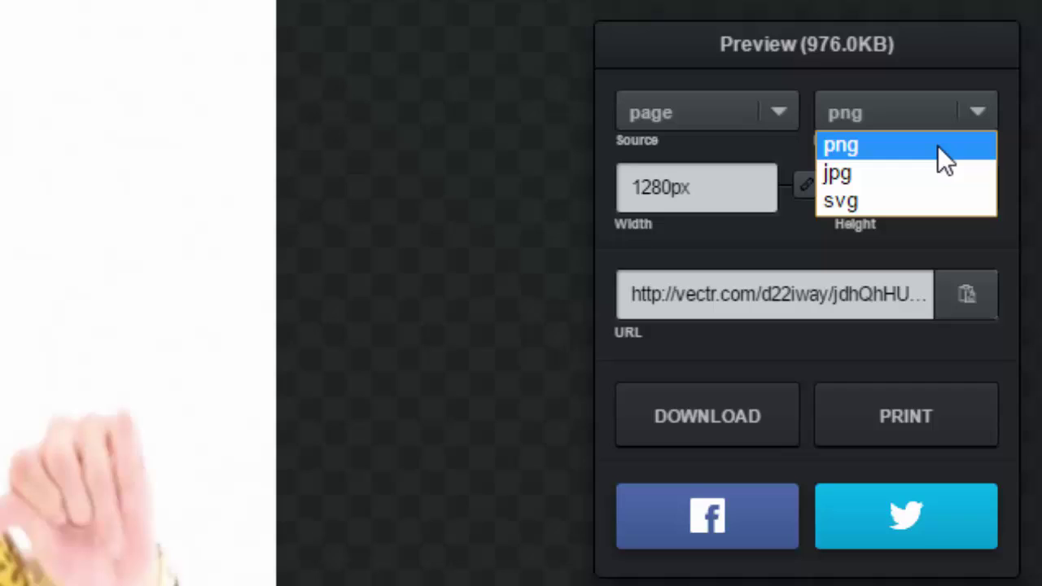
pyautogui.click(885, 185)
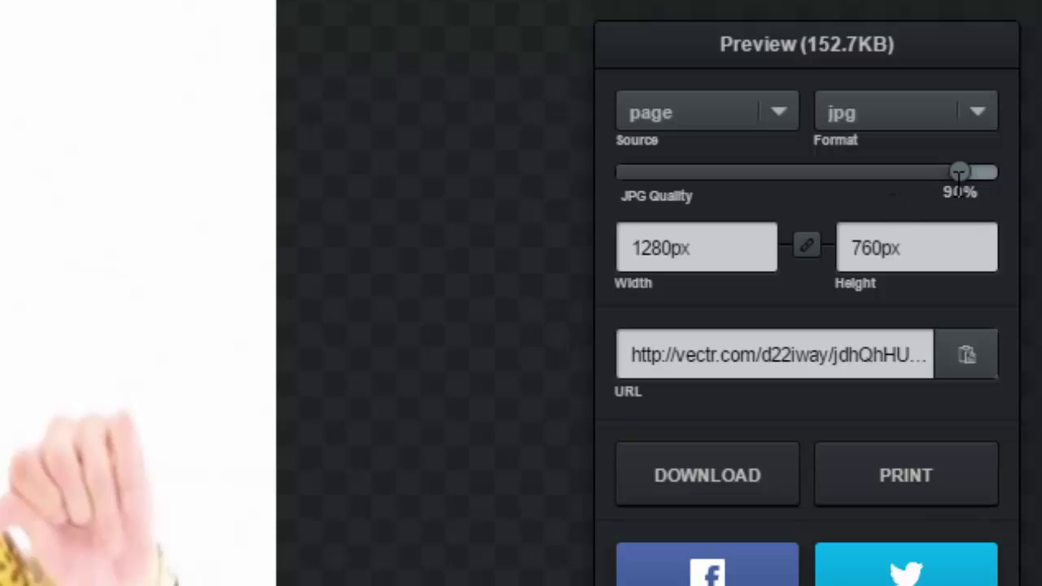
pyautogui.moveTo(1013, 179); pyautogui.dragTo(998, 210)
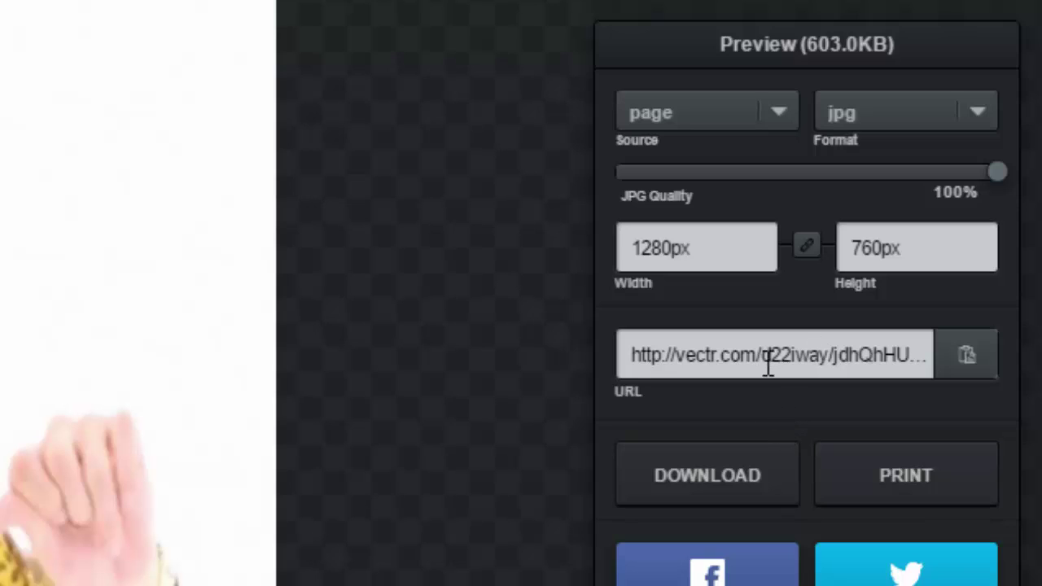
pyautogui.click(716, 486)
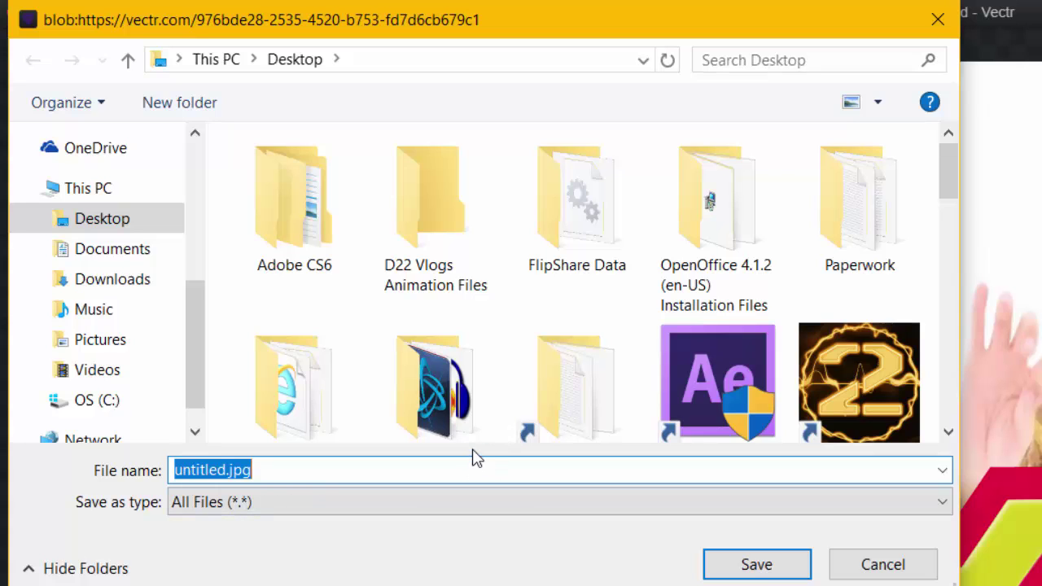
# - Save the JPG as 'Vectr Thumbnail' in Pictures > Saved Pictures
pyautogui.click(128, 344)
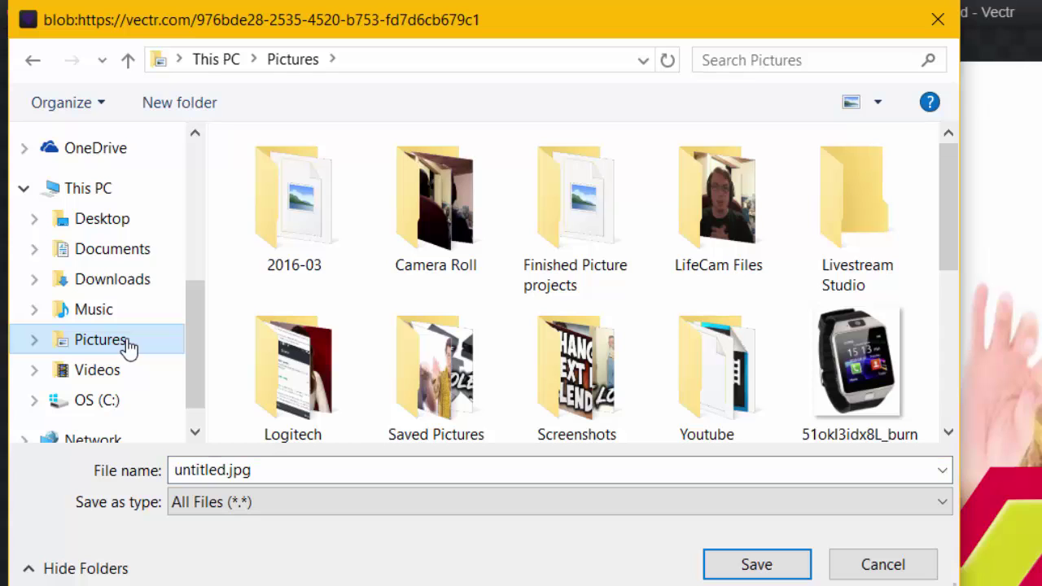
pyautogui.doubleClick(444, 399)
pyautogui.click(449, 474)
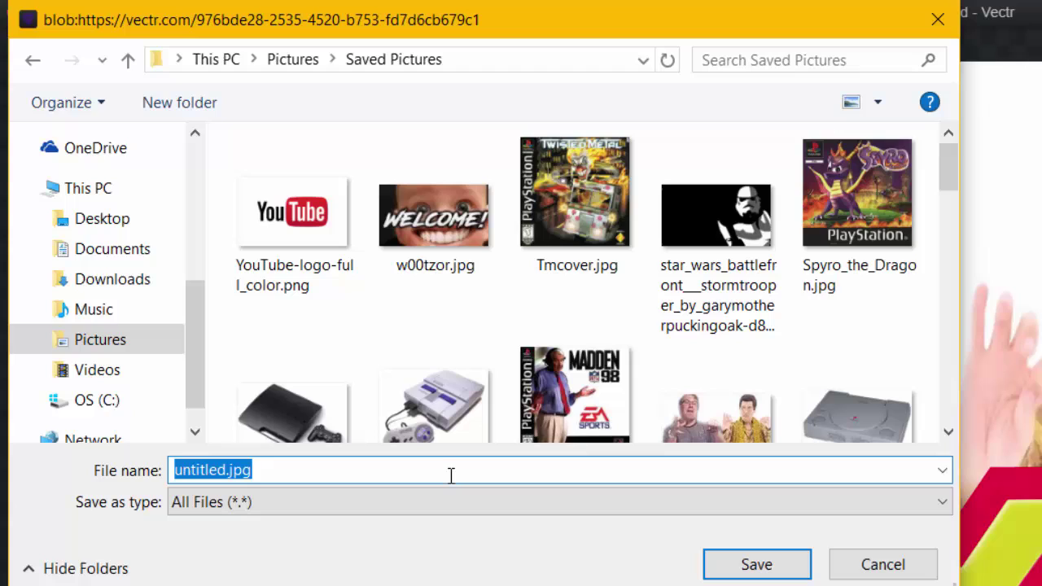
pyautogui.write('Vectr Tj')
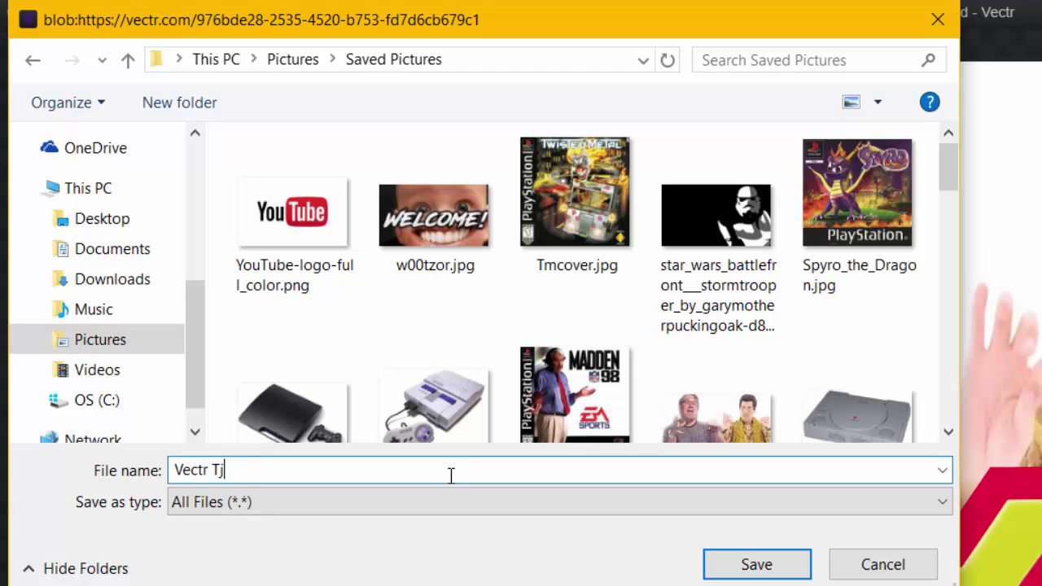
pyautogui.press('BackSpace')
pyautogui.write('humnna')
pyautogui.press('BackSpace')
pyautogui.press('BackSpace')
pyautogui.press('BackSpace')
pyautogui.write('bnail')
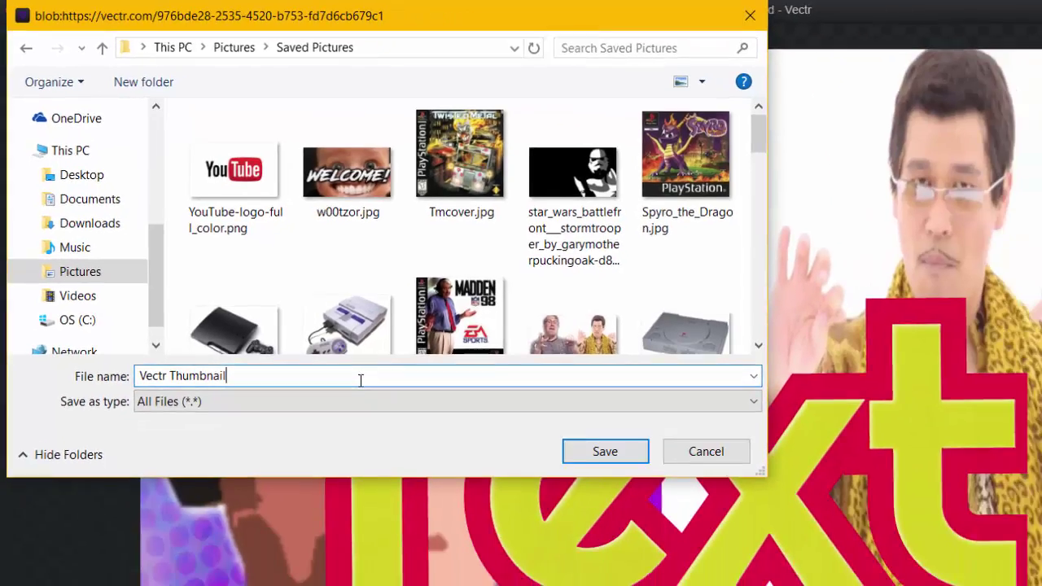
pyautogui.click(605, 450)
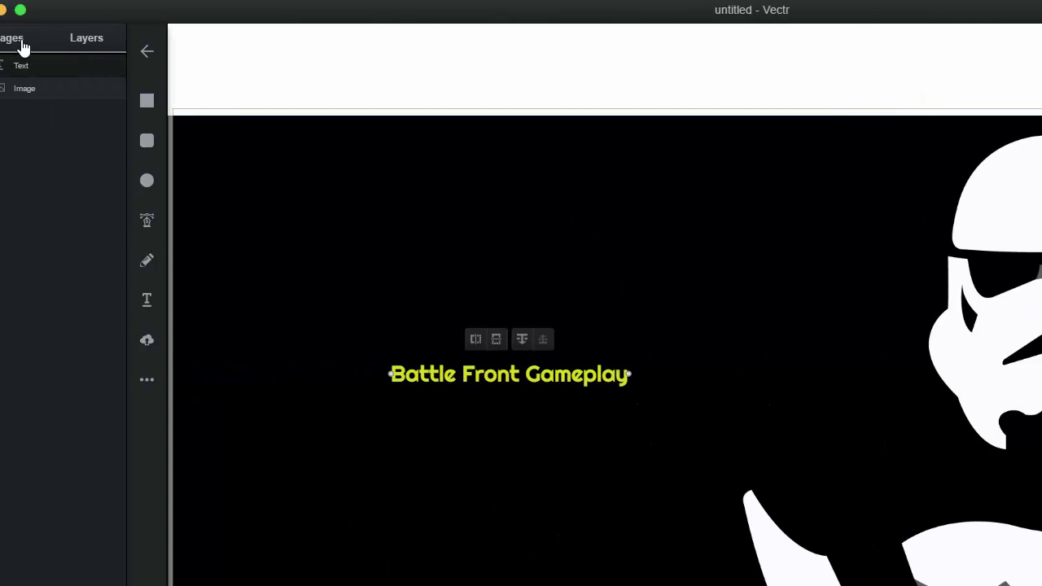
# - Show the Pages panel listing the yellow shapes page and the stormtrooper page
pyautogui.click(52, 47)
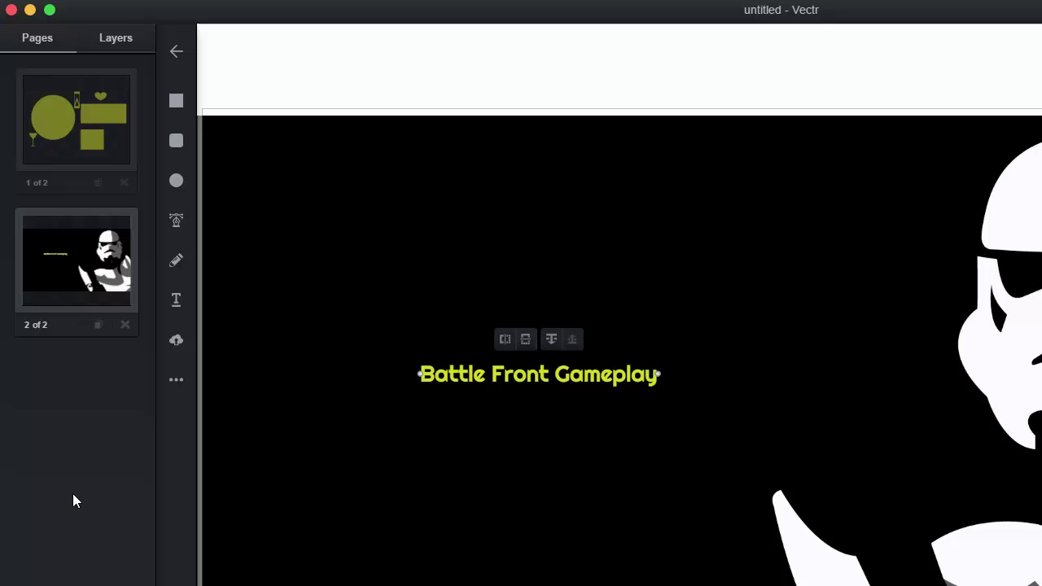